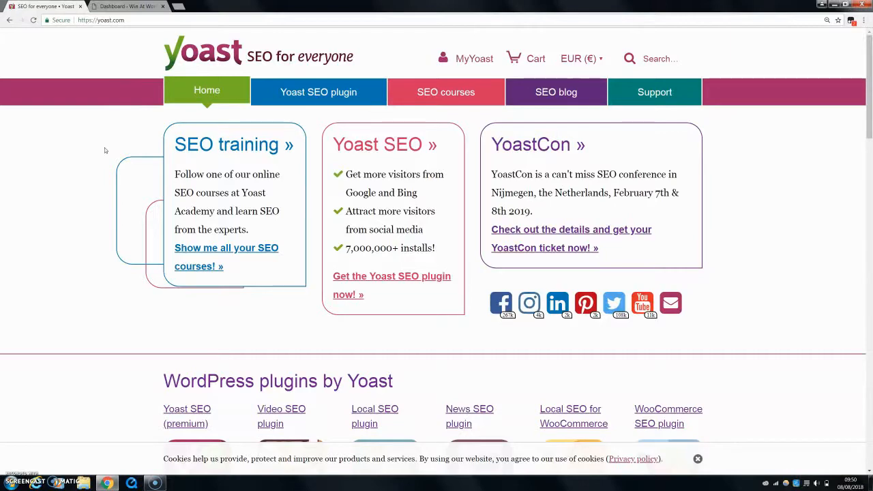
Step: Look over the WordPress plugins offered on the Yoast homepage and open the Yoast SEO plugin page
{"action": "scroll", "coordinate": [113, 146], "scroll_direction": "down", "scroll_amount": 2}
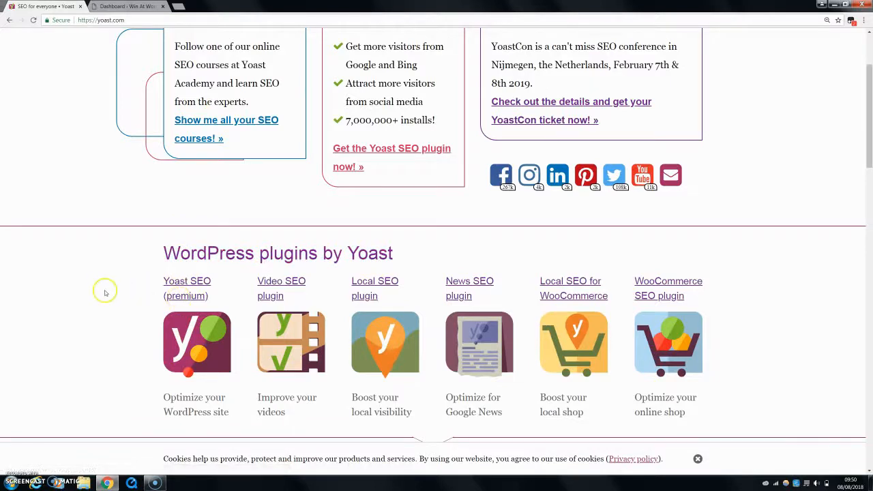
{"action": "scroll", "coordinate": [109, 295], "scroll_direction": "down", "scroll_amount": 2}
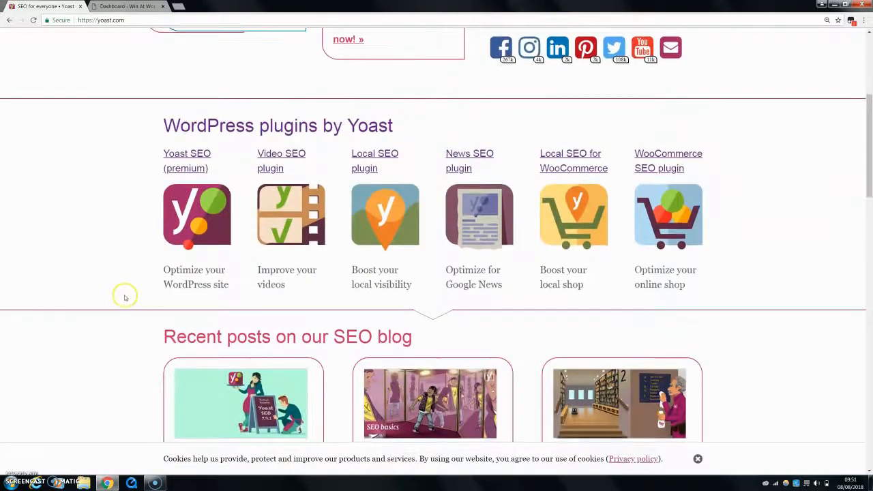
{"action": "scroll", "coordinate": [121, 296], "scroll_direction": "up", "scroll_amount": 1}
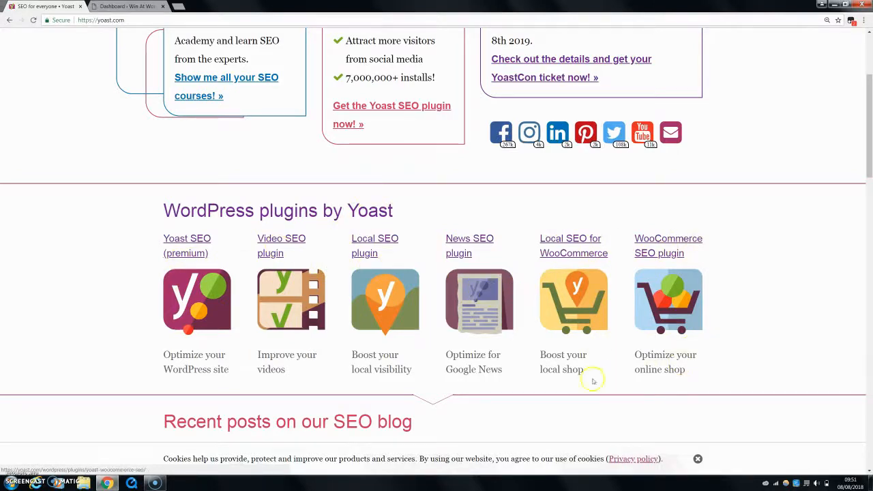
{"action": "scroll", "coordinate": [402, 355], "scroll_direction": "up", "scroll_amount": 3}
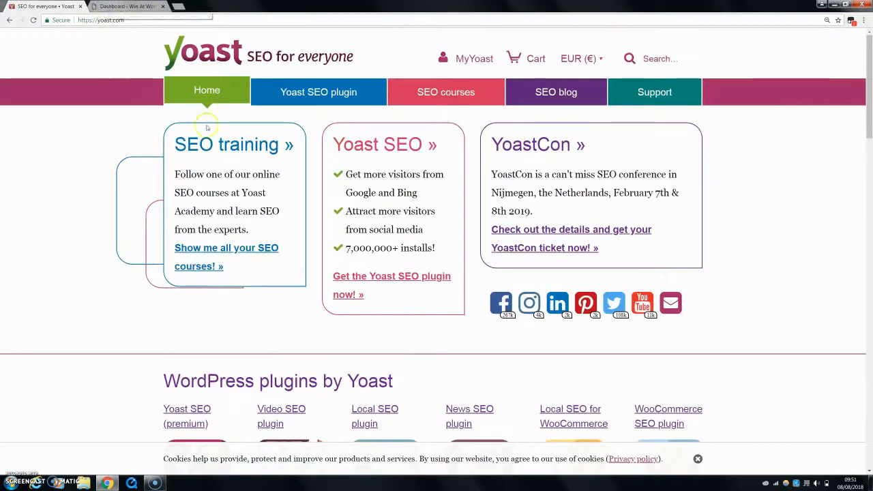
{"action": "left_click", "coordinate": [356, 280]}
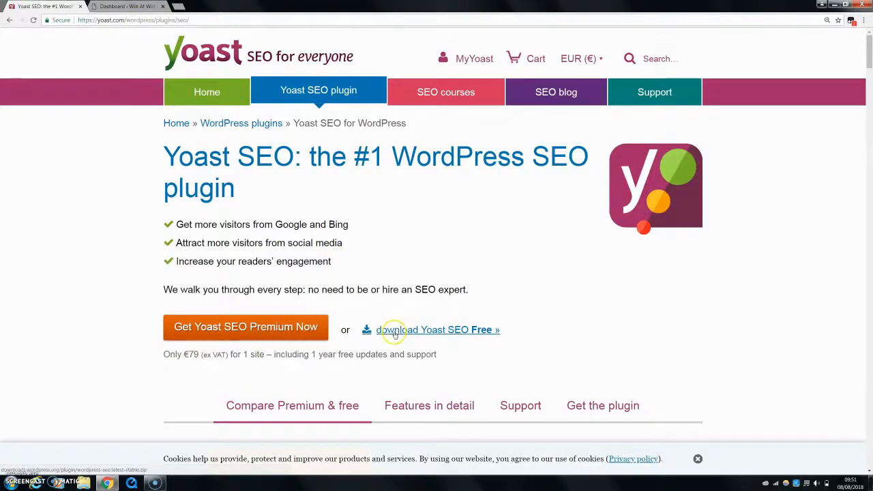
Step: Switch to the Win At Wordpress dashboard and open the page for adding new plugins
{"action": "left_click", "coordinate": [109, 6]}
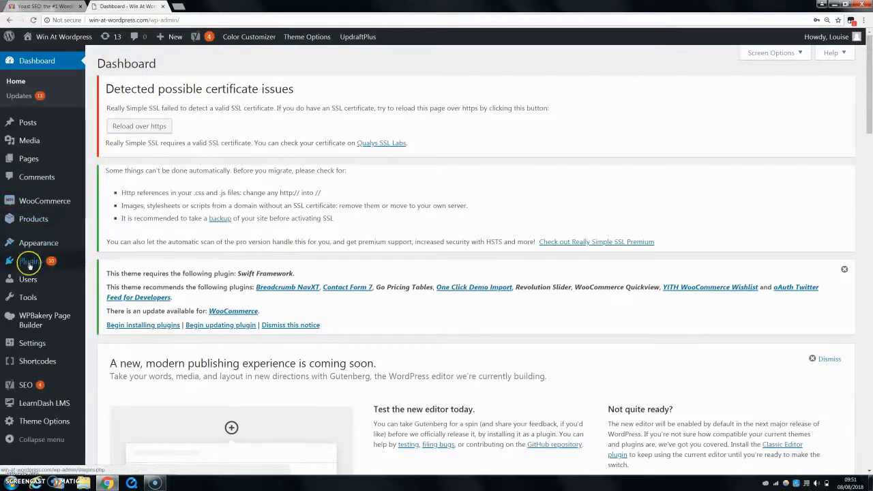
{"action": "mouse_move", "coordinate": [29, 265]}
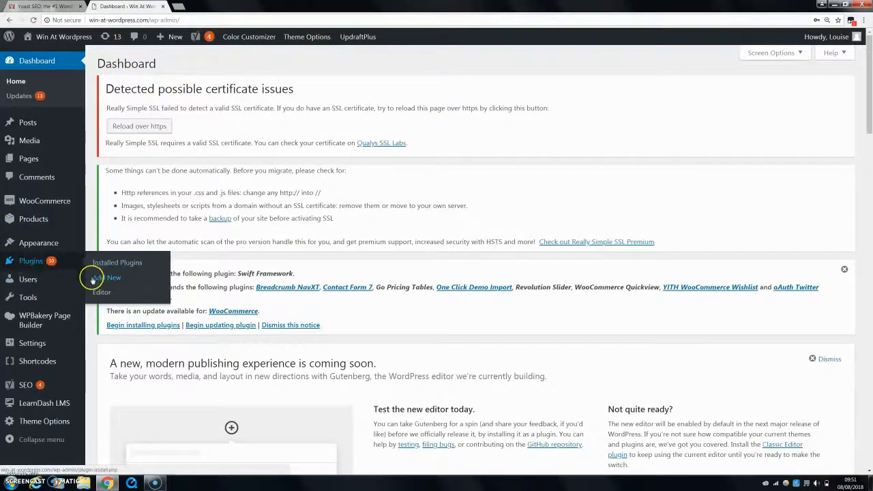
{"action": "left_click", "coordinate": [95, 278]}
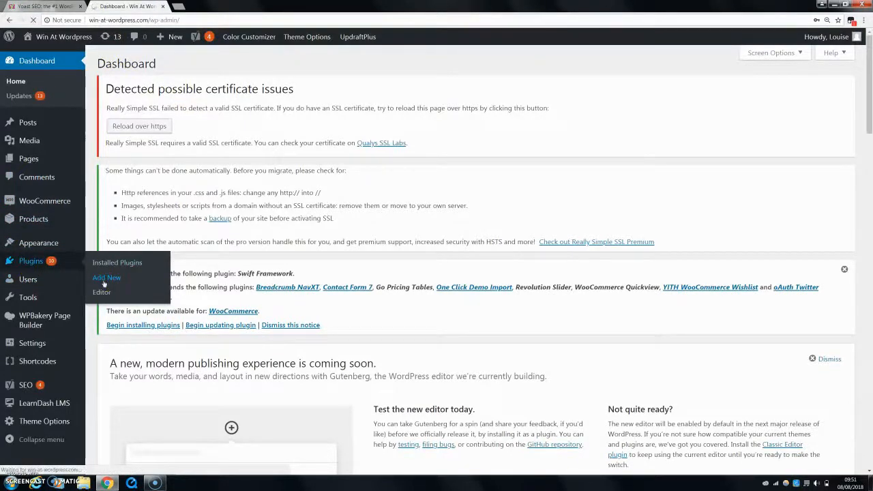
{"action": "left_click", "coordinate": [104, 276]}
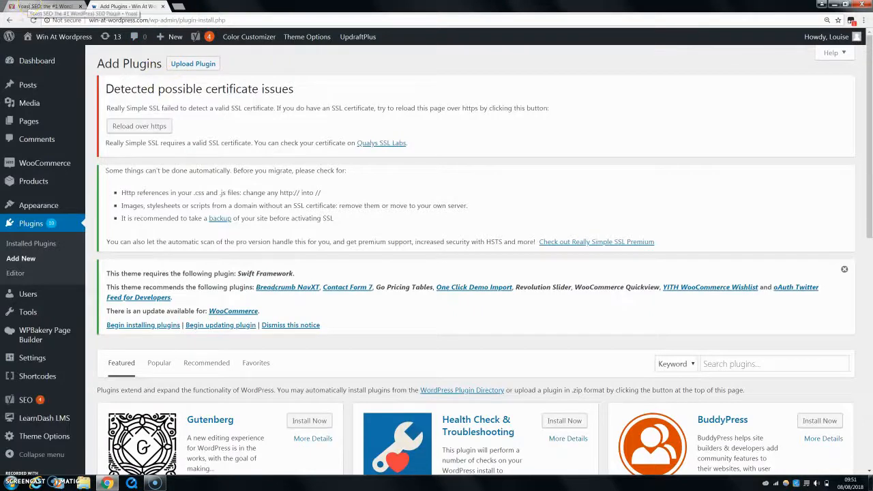
{"action": "left_click", "coordinate": [204, 66]}
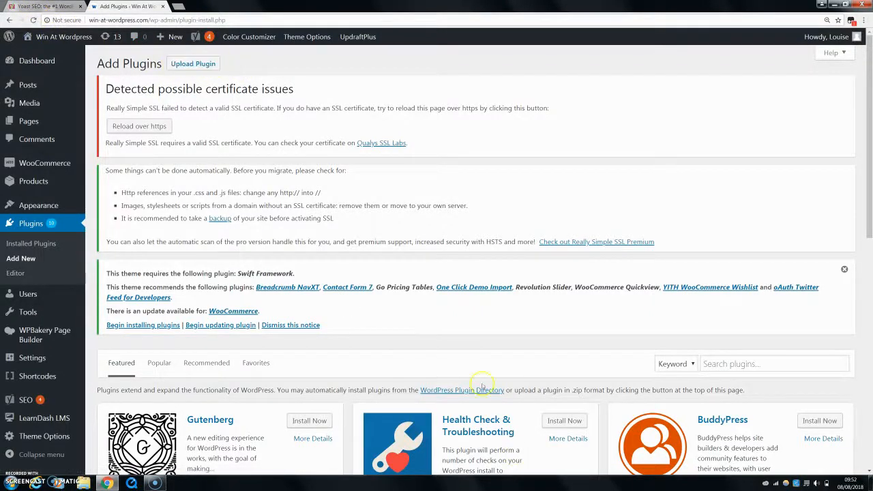
Step: Find Yoast SEO among the installed plugins and open its settings
{"action": "left_click", "coordinate": [29, 244]}
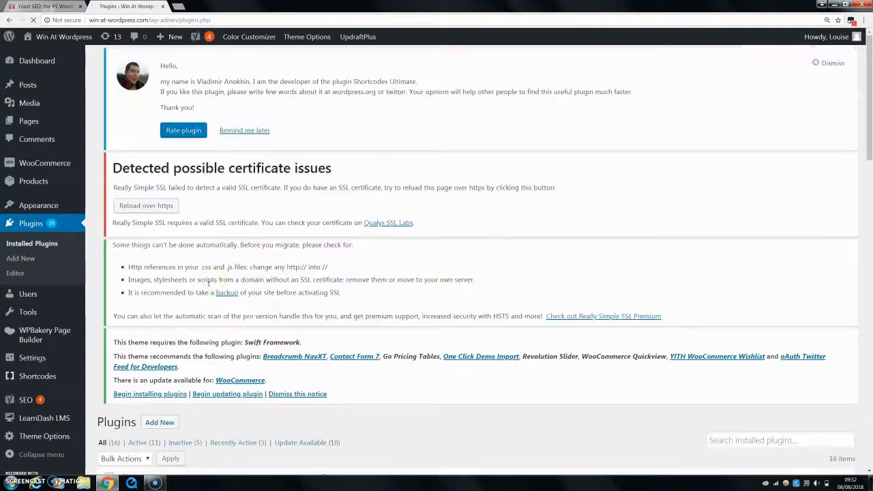
{"action": "scroll", "coordinate": [236, 321], "scroll_direction": "down", "scroll_amount": 5}
{"action": "scroll", "coordinate": [236, 321], "scroll_direction": "down", "scroll_amount": 10}
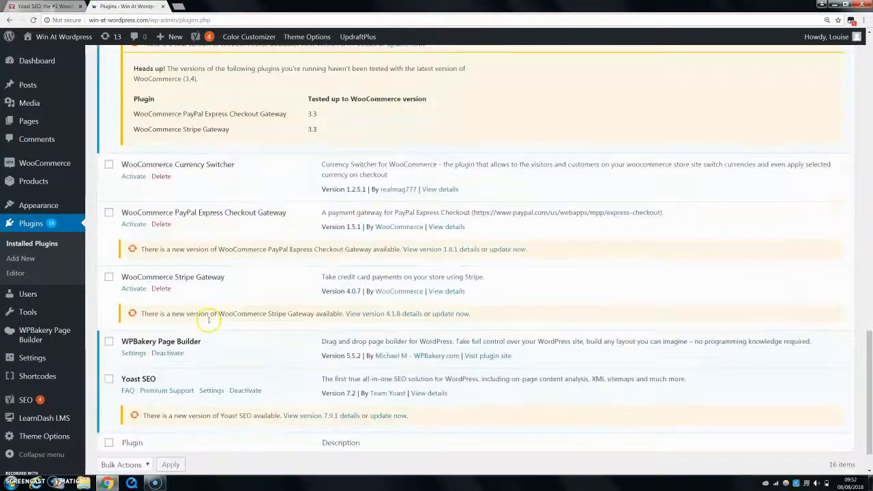
{"action": "left_click", "coordinate": [212, 344]}
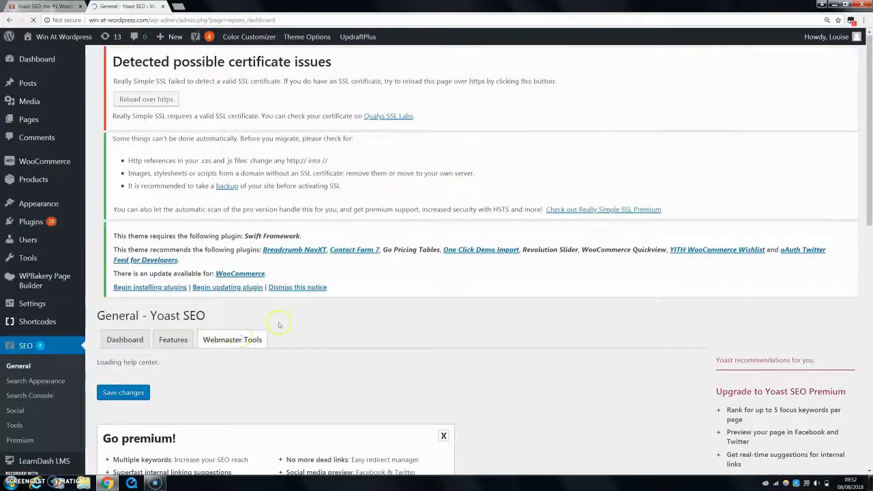
Step: Review the Yoast SEO general dashboard, including the configuration check, problems and notifications
{"action": "scroll", "coordinate": [271, 296], "scroll_direction": "down", "scroll_amount": 4}
{"action": "scroll", "coordinate": [260, 262], "scroll_direction": "up", "scroll_amount": 3}
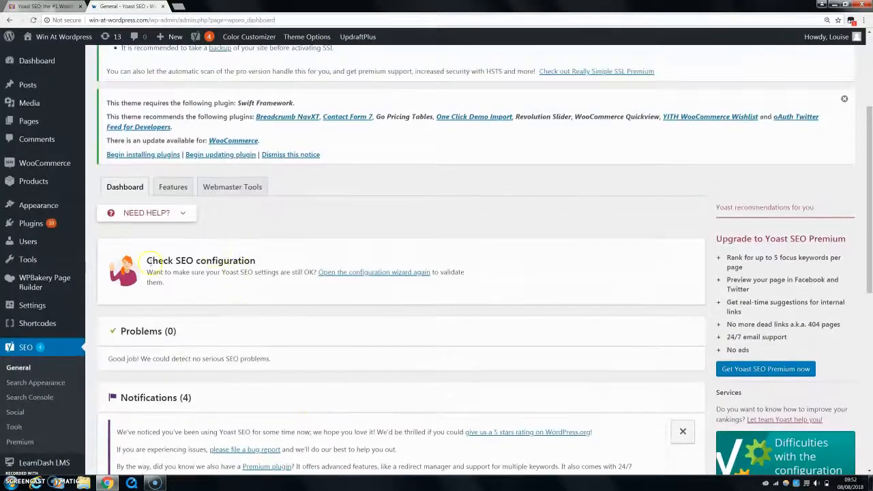
{"action": "scroll", "coordinate": [144, 263], "scroll_direction": "down", "scroll_amount": 2}
{"action": "scroll", "coordinate": [158, 278], "scroll_direction": "down", "scroll_amount": 1}
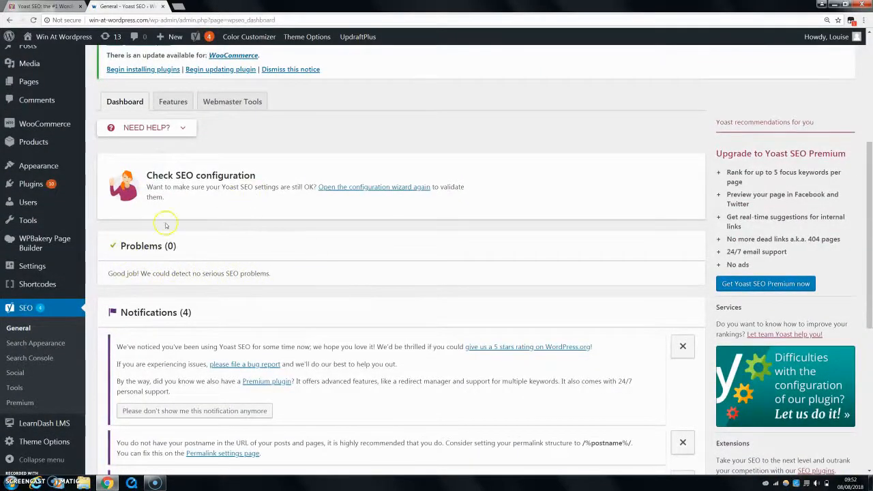
{"action": "scroll", "coordinate": [200, 269], "scroll_direction": "down", "scroll_amount": 4}
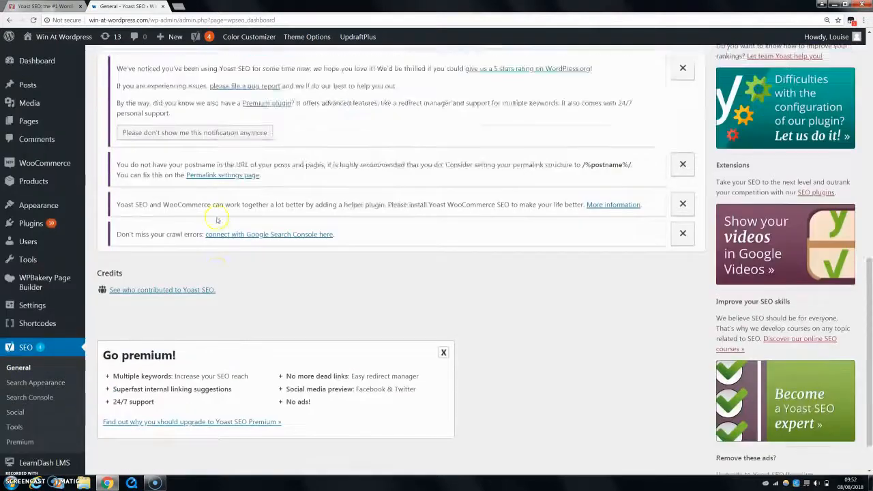
{"action": "scroll", "coordinate": [217, 220], "scroll_direction": "up", "scroll_amount": 6}
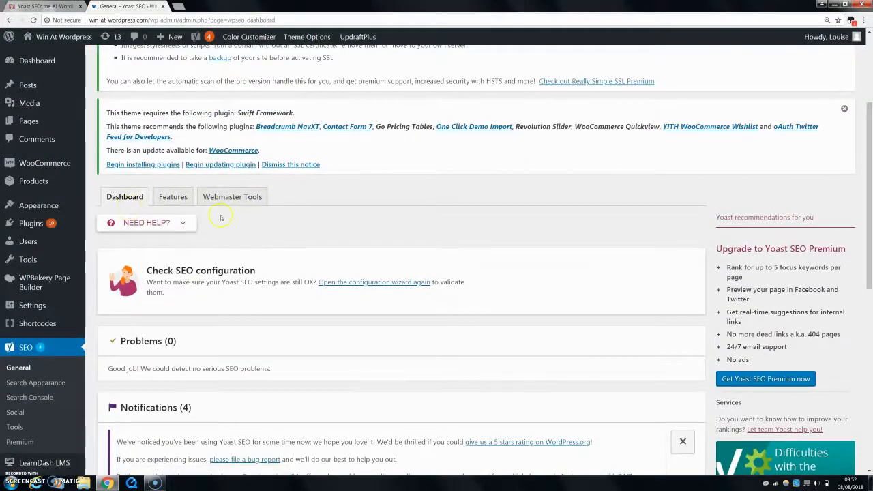
Step: Review the Yoast SEO feature switches, from SEO analysis to the author security setting
{"action": "left_click", "coordinate": [172, 197]}
{"action": "scroll", "coordinate": [222, 264], "scroll_direction": "down", "scroll_amount": 4}
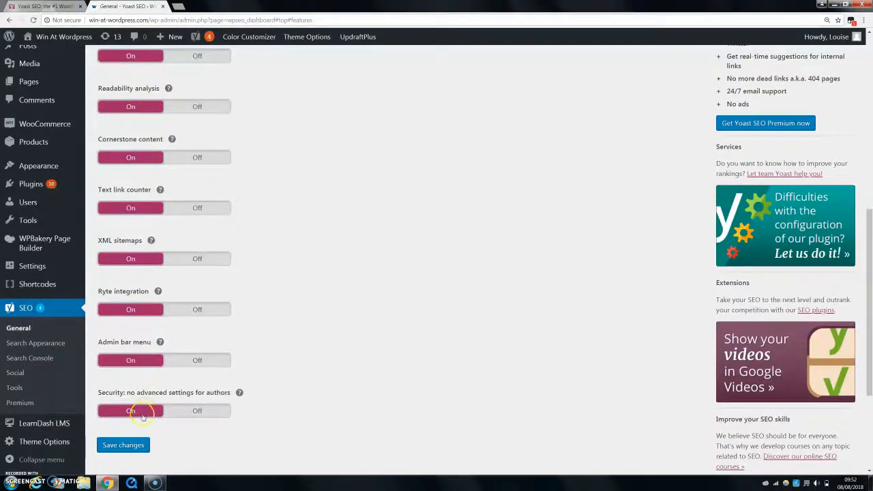
{"action": "scroll", "coordinate": [137, 197], "scroll_direction": "up", "scroll_amount": 3}
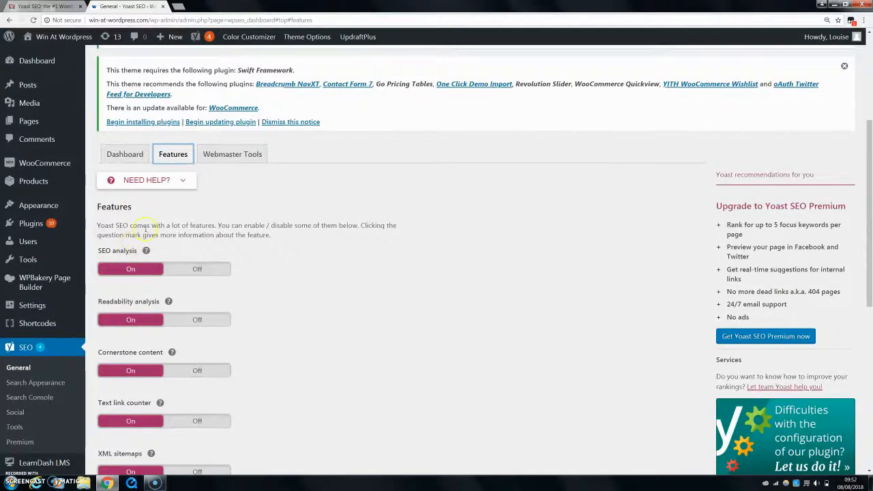
Step: View the Webmaster Tools verification code fields and open the Search Appearance settings
{"action": "left_click", "coordinate": [203, 156]}
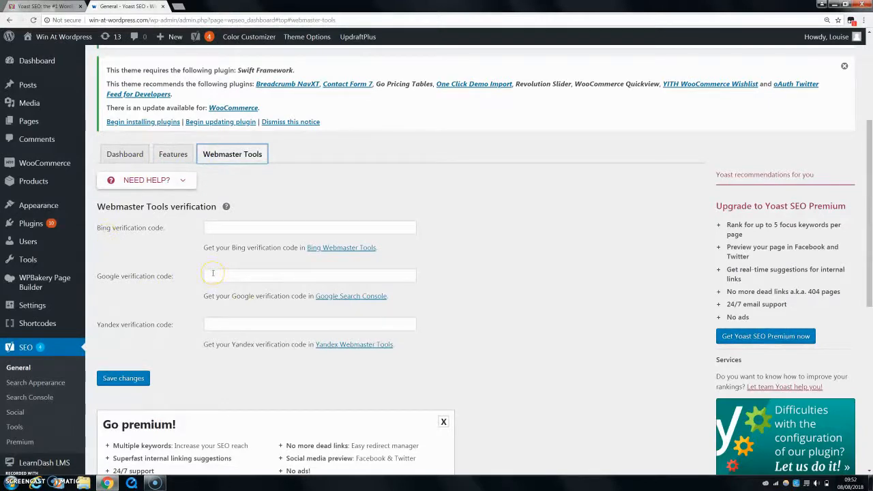
{"action": "left_click", "coordinate": [213, 273]}
{"action": "left_click", "coordinate": [164, 294]}
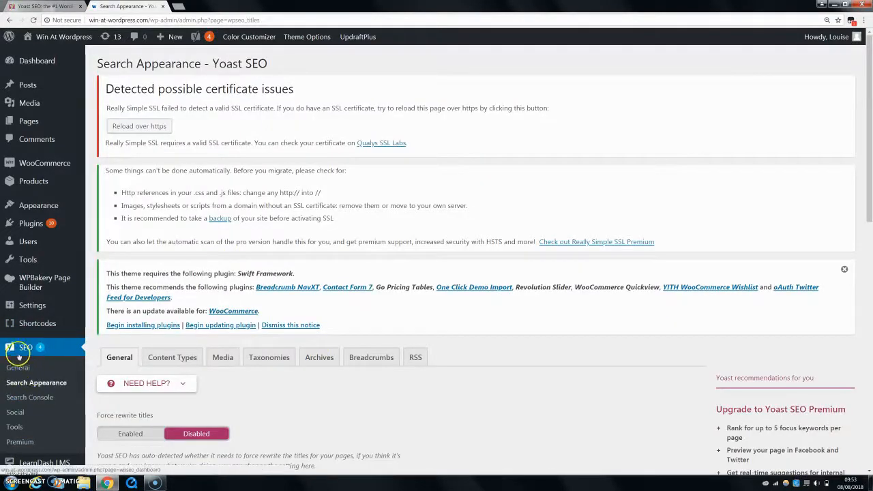
Step: Review the general Search Appearance settings, including title rewriting, the title separator, homepage and Knowledge Graph
{"action": "scroll", "coordinate": [196, 381], "scroll_direction": "down", "scroll_amount": 1}
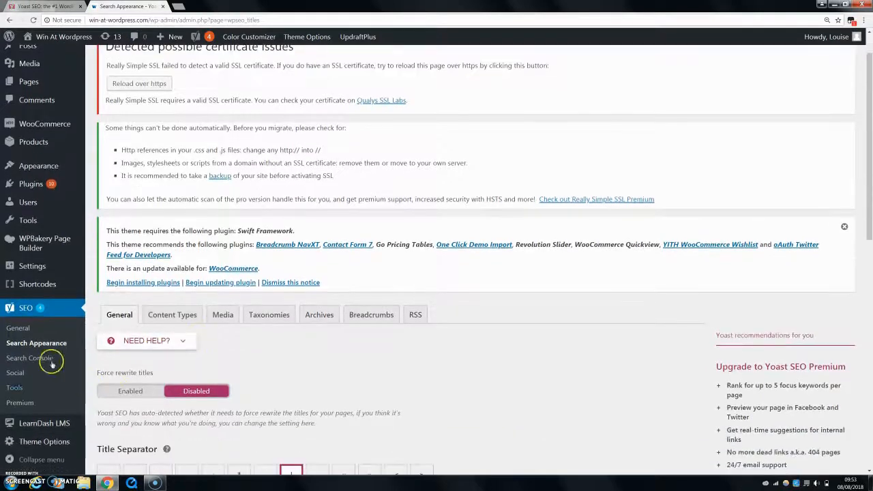
{"action": "scroll", "coordinate": [218, 346], "scroll_direction": "down", "scroll_amount": 2}
{"action": "scroll", "coordinate": [219, 321], "scroll_direction": "down", "scroll_amount": 1}
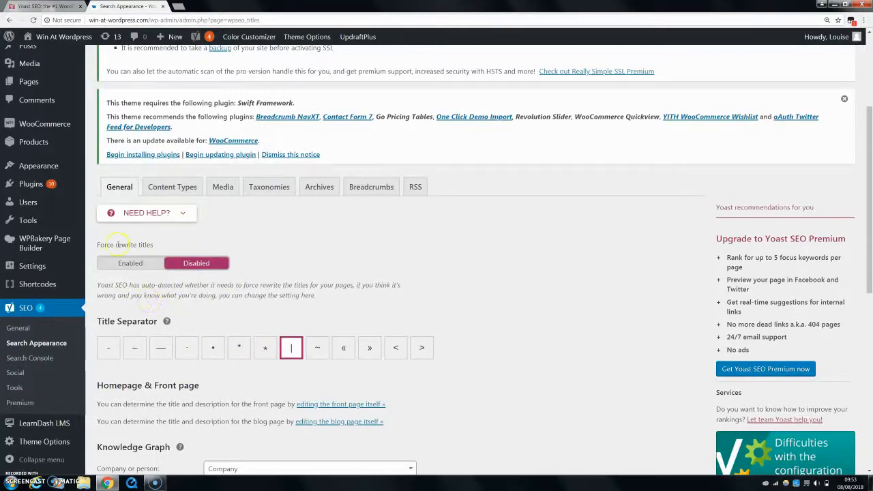
{"action": "scroll", "coordinate": [200, 401], "scroll_direction": "down", "scroll_amount": 2}
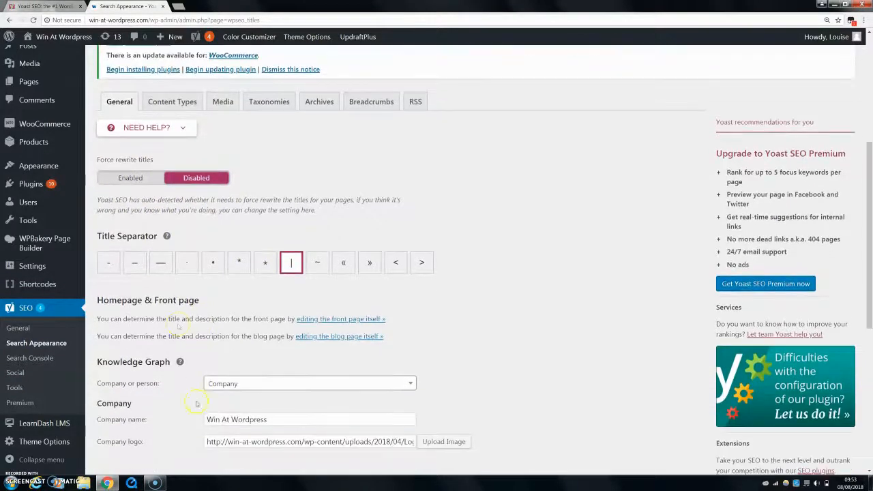
{"action": "scroll", "coordinate": [175, 334], "scroll_direction": "down", "scroll_amount": 2}
{"action": "scroll", "coordinate": [158, 311], "scroll_direction": "down", "scroll_amount": 4}
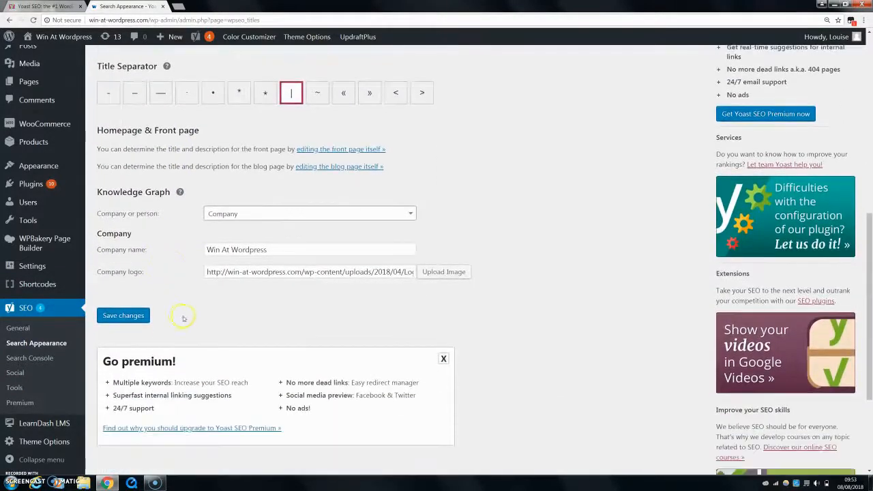
{"action": "scroll", "coordinate": [203, 318], "scroll_direction": "up", "scroll_amount": 8}
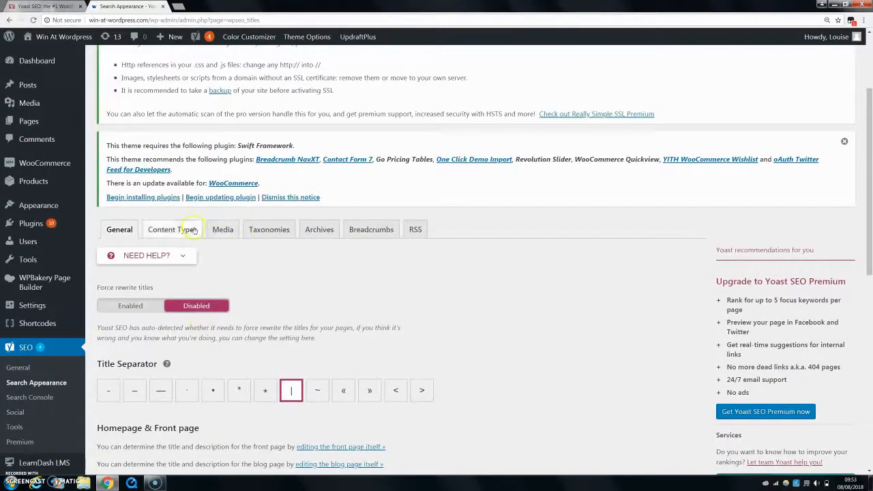
Step: View the Search Appearance settings for content types, media, taxonomies, archives and breadcrumbs
{"action": "left_click", "coordinate": [191, 232]}
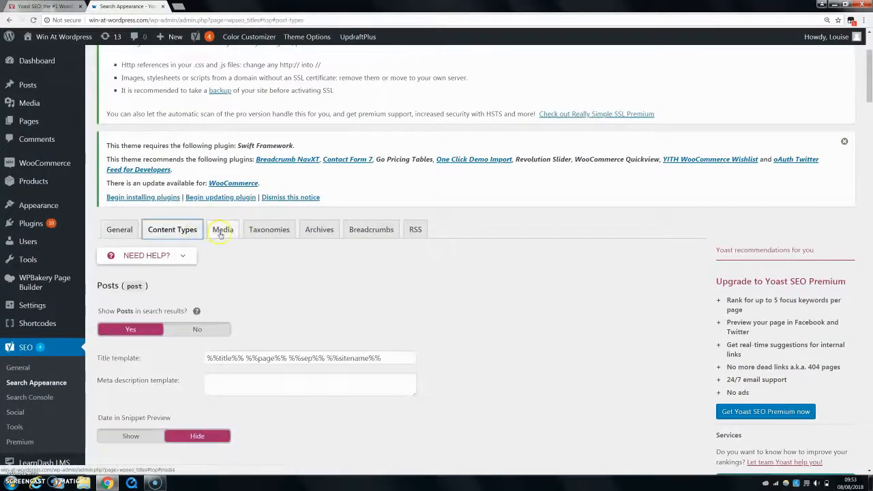
{"action": "left_click", "coordinate": [222, 232]}
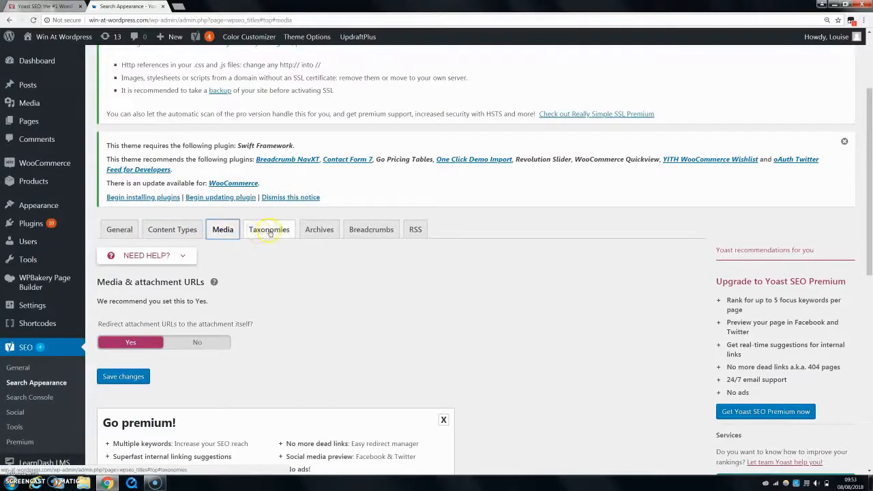
{"action": "left_click", "coordinate": [276, 231]}
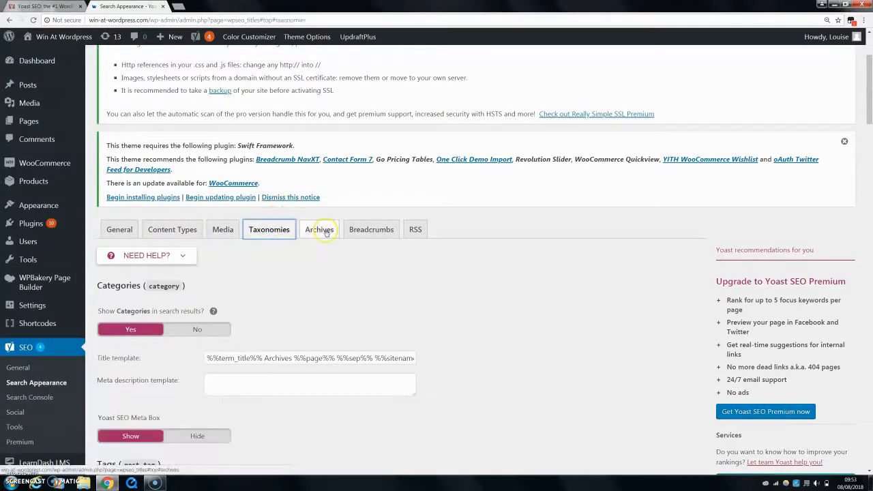
{"action": "left_click", "coordinate": [323, 231]}
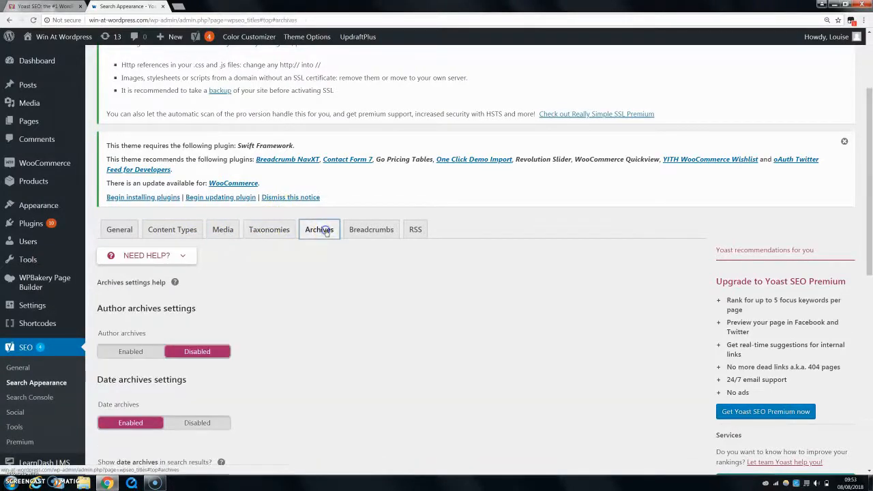
{"action": "left_click", "coordinate": [368, 229]}
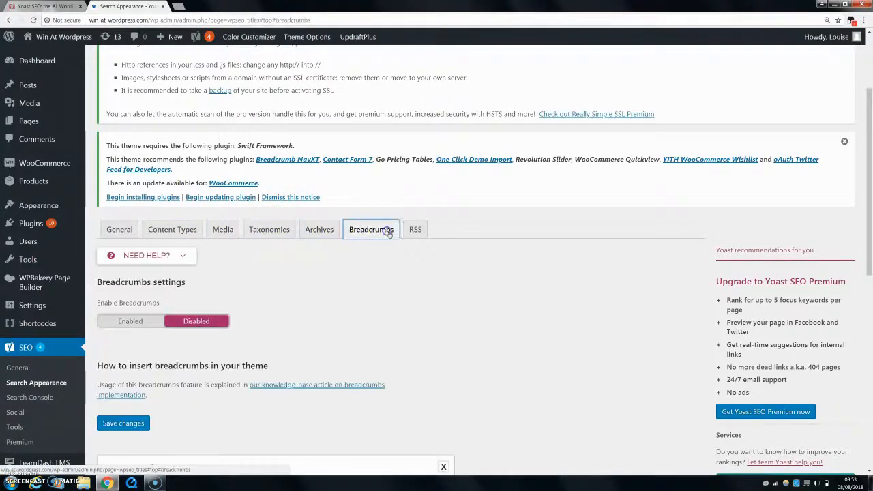
Step: Return to the general Search Appearance settings and look through the title separator and Knowledge Graph options
{"action": "left_click", "coordinate": [131, 231]}
{"action": "scroll", "coordinate": [194, 317], "scroll_direction": "down", "scroll_amount": 1}
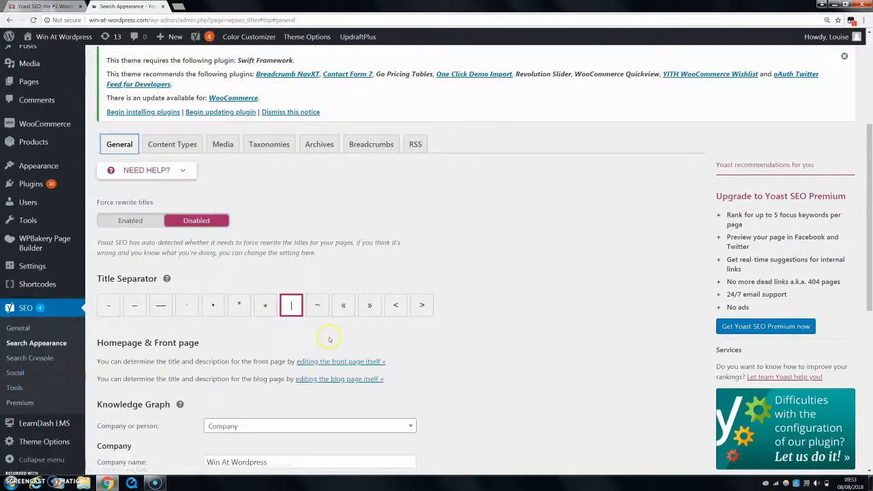
{"action": "scroll", "coordinate": [95, 352], "scroll_direction": "down", "scroll_amount": 2}
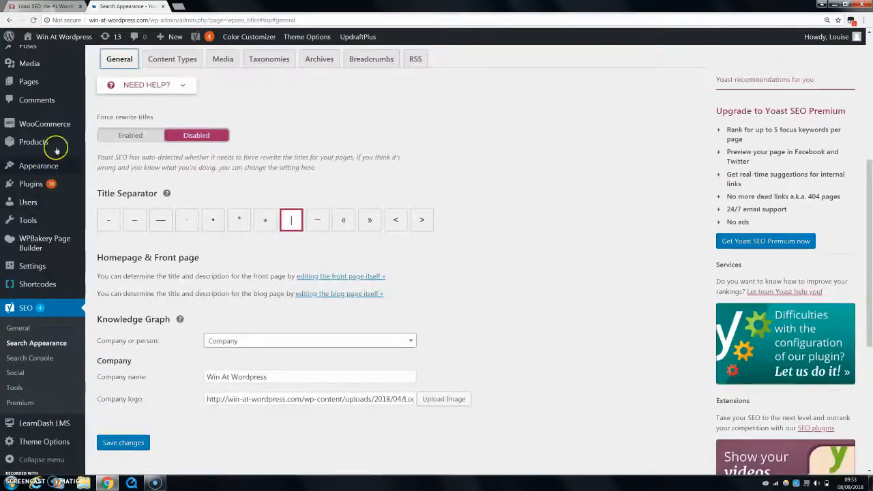
Step: Open the list of all pages on the site
{"action": "scroll", "coordinate": [58, 139], "scroll_direction": "up", "scroll_amount": 3}
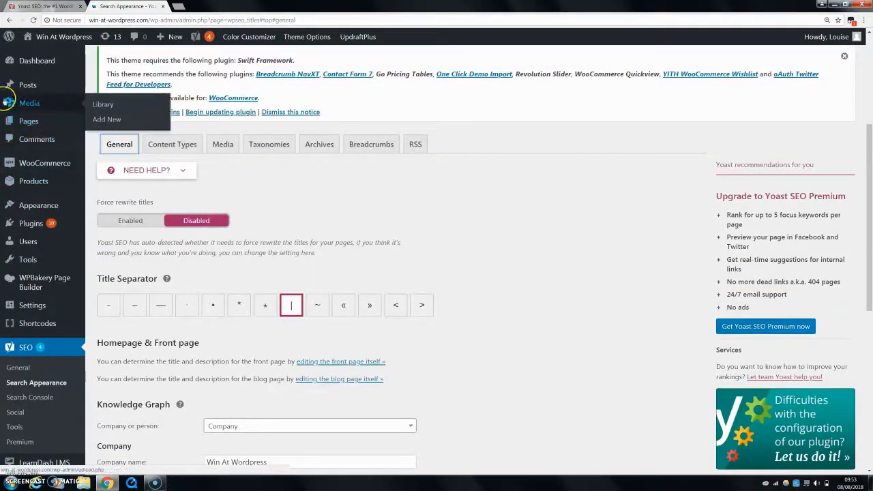
{"action": "mouse_move", "coordinate": [27, 121]}
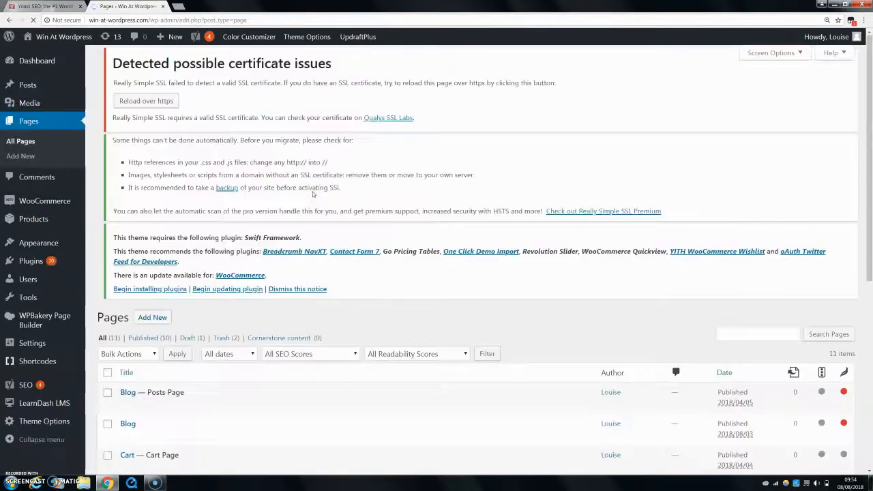
Step: Open the Win At WordPress front page for editing and go to its Yoast SEO section
{"action": "scroll", "coordinate": [296, 199], "scroll_direction": "down", "scroll_amount": 5}
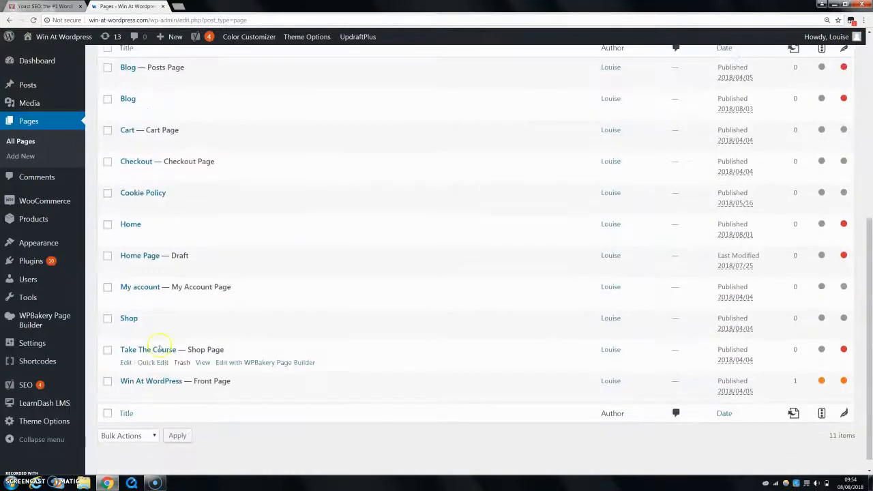
{"action": "left_click", "coordinate": [126, 396]}
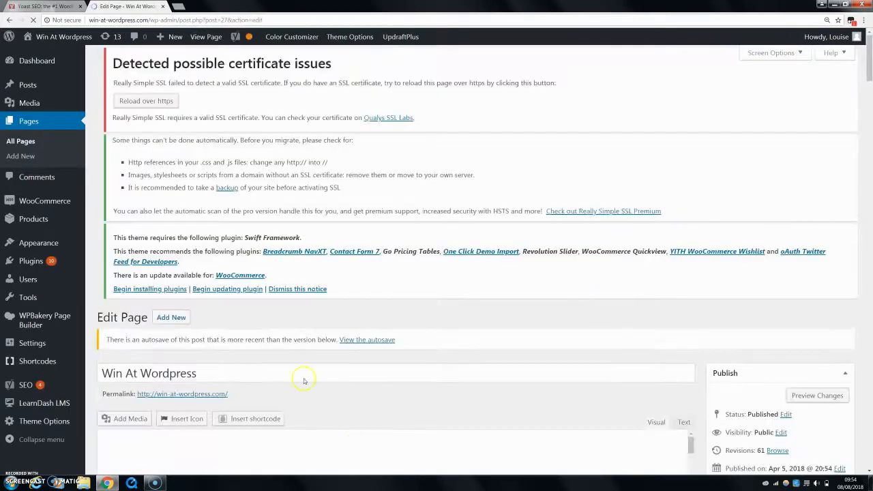
{"action": "scroll", "coordinate": [316, 356], "scroll_direction": "down", "scroll_amount": 1}
{"action": "scroll", "coordinate": [321, 355], "scroll_direction": "down", "scroll_amount": 2}
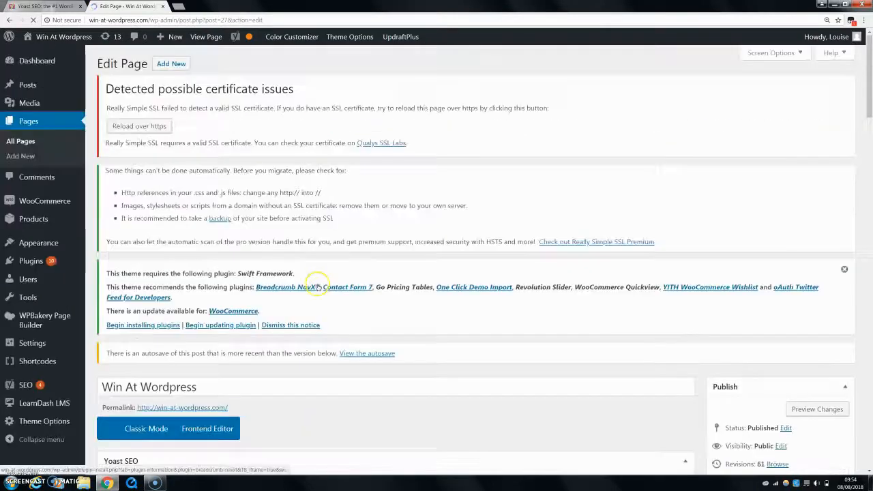
{"action": "scroll", "coordinate": [326, 382], "scroll_direction": "down", "scroll_amount": 5}
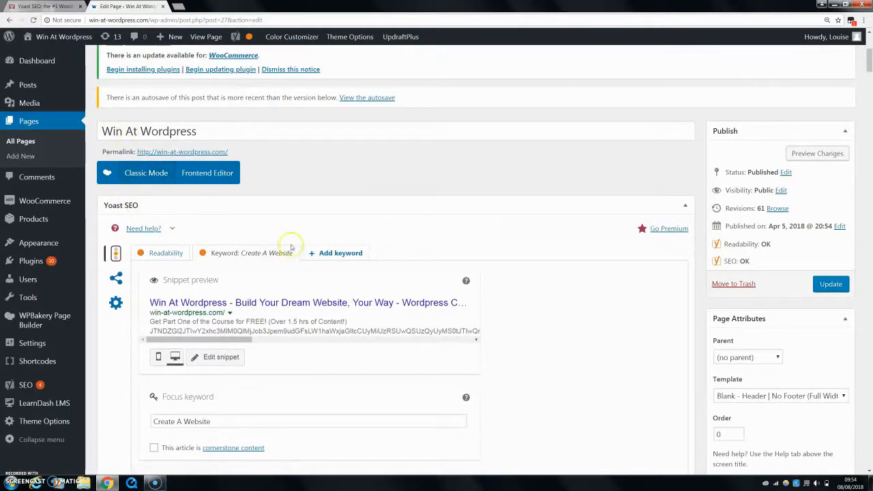
{"action": "scroll", "coordinate": [221, 208], "scroll_direction": "down", "scroll_amount": 1}
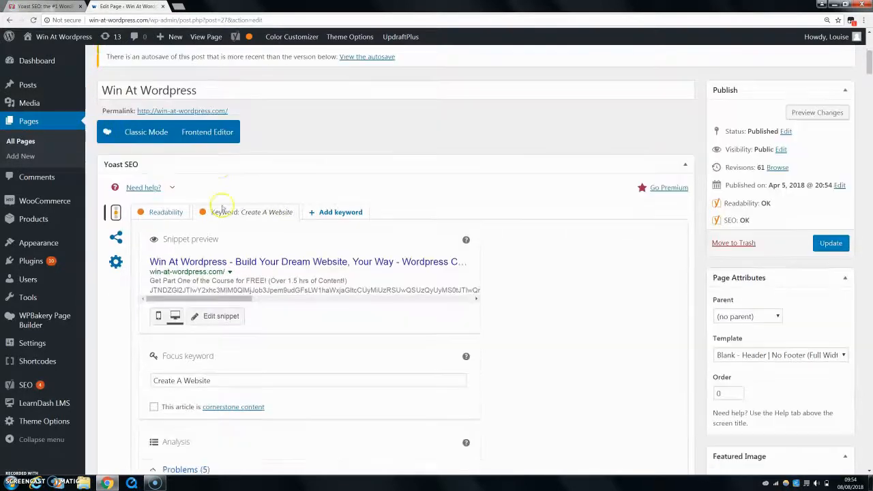
Step: Look over the page's Yoast SEO section, from the snippet preview through the whole keyword analysis
{"action": "scroll", "coordinate": [221, 208], "scroll_direction": "down", "scroll_amount": 5}
{"action": "scroll", "coordinate": [253, 228], "scroll_direction": "up", "scroll_amount": 2}
{"action": "scroll", "coordinate": [253, 201], "scroll_direction": "down", "scroll_amount": 1}
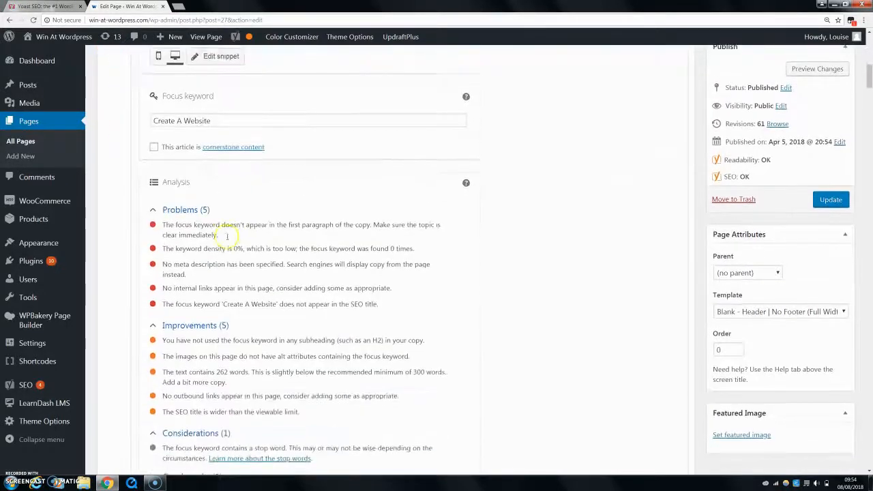
{"action": "scroll", "coordinate": [227, 236], "scroll_direction": "up", "scroll_amount": 6}
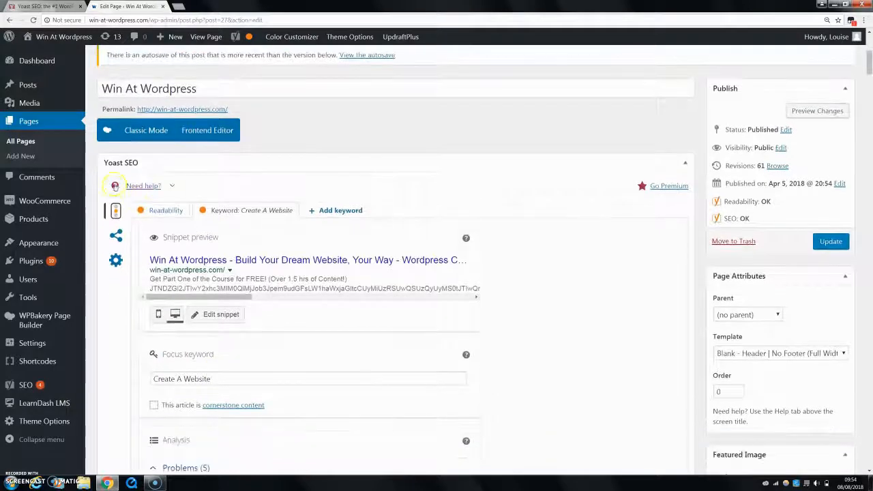
{"action": "scroll", "coordinate": [450, 212], "scroll_direction": "down", "scroll_amount": 5}
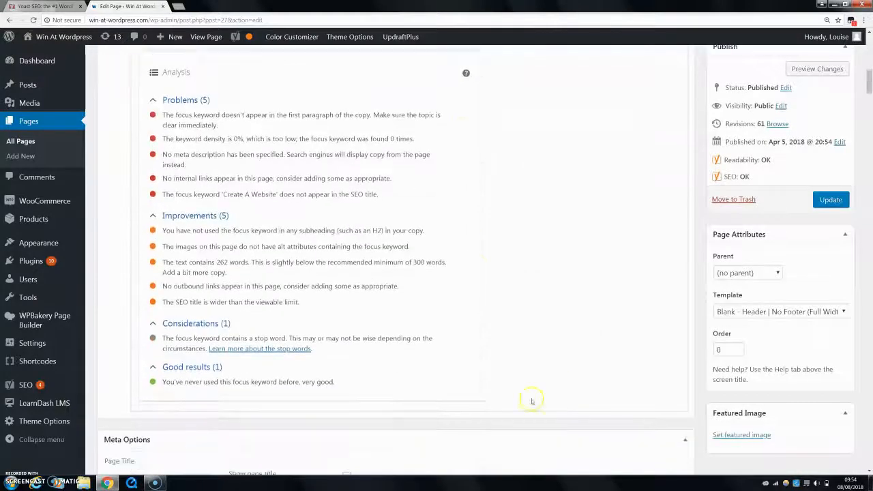
{"action": "scroll", "coordinate": [253, 399], "scroll_direction": "down", "scroll_amount": 1}
{"action": "scroll", "coordinate": [311, 249], "scroll_direction": "up", "scroll_amount": 5}
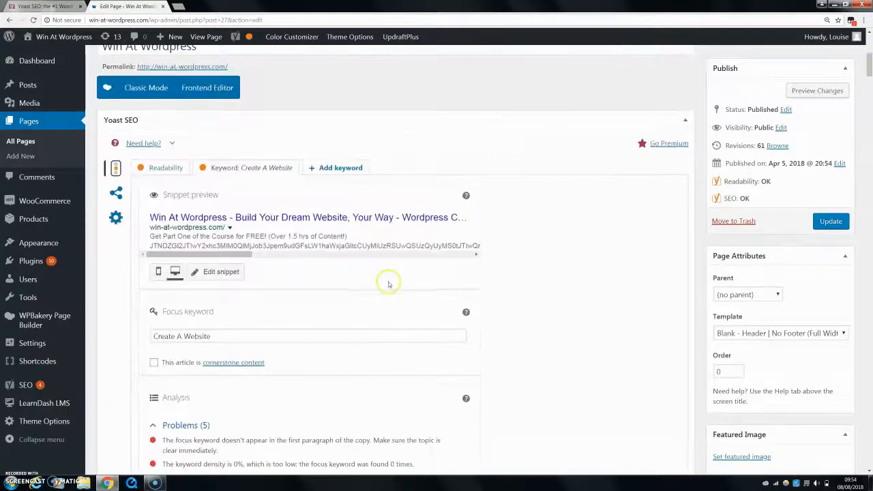
Step: Examine the page's focus keyword below the snippet preview
{"action": "scroll", "coordinate": [239, 341], "scroll_direction": "down", "scroll_amount": 1}
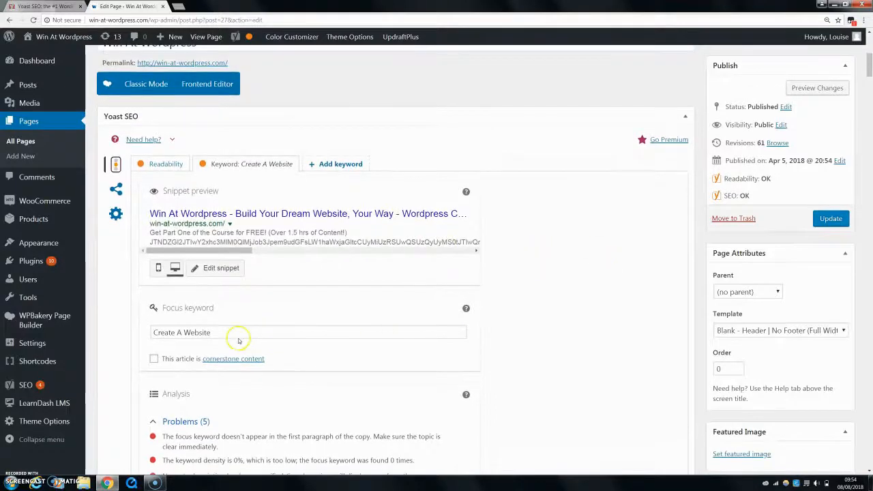
{"action": "scroll", "coordinate": [239, 340], "scroll_direction": "down", "scroll_amount": 1}
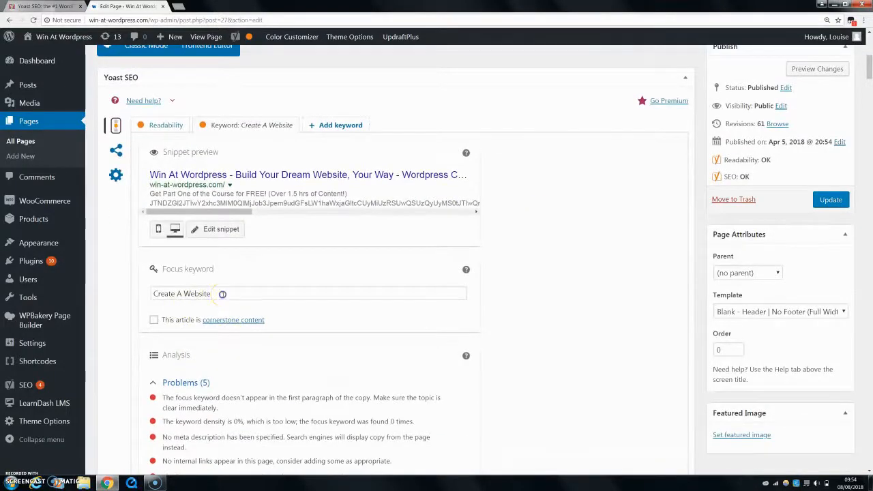
{"action": "left_click_drag", "start_coordinate": [225, 294], "coordinate": [147, 301]}
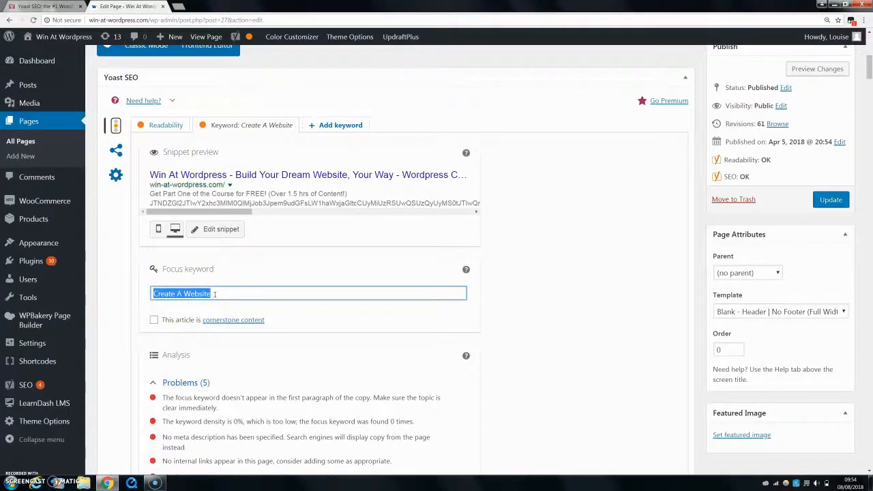
{"action": "left_click", "coordinate": [283, 266]}
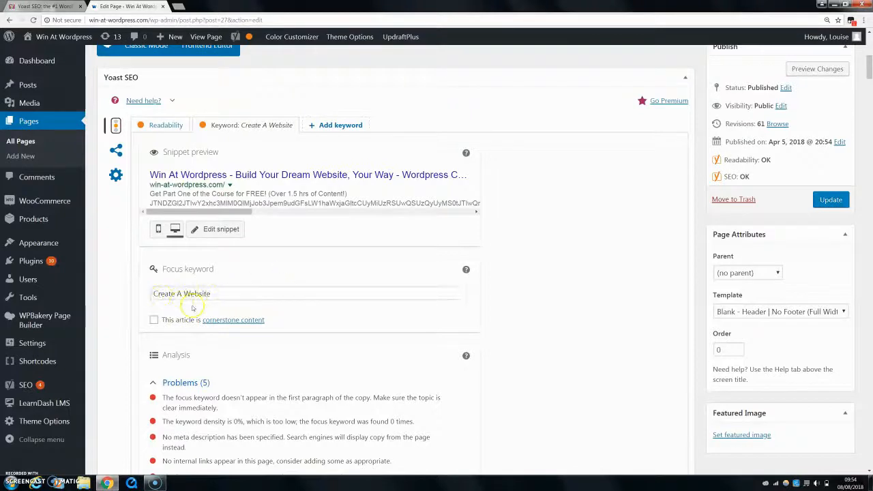
{"action": "left_click", "coordinate": [239, 298]}
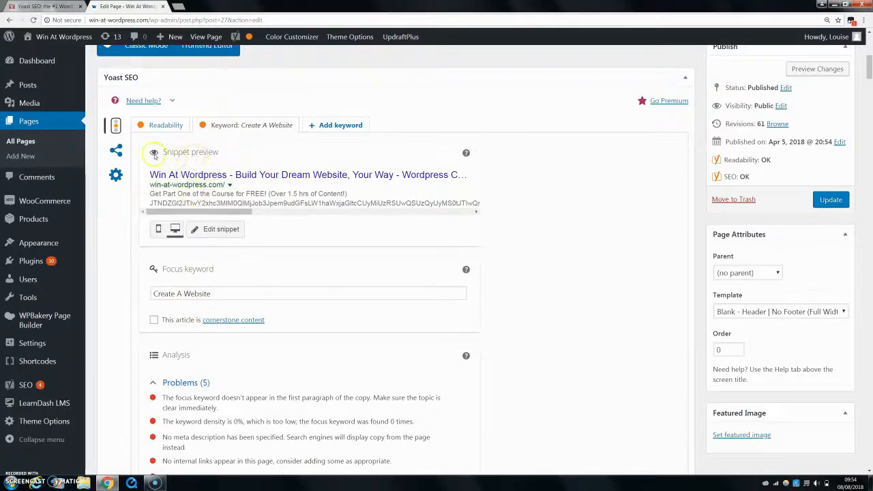
Step: Open the snippet editor and inspect the page's SEO title and slug
{"action": "left_click", "coordinate": [221, 230]}
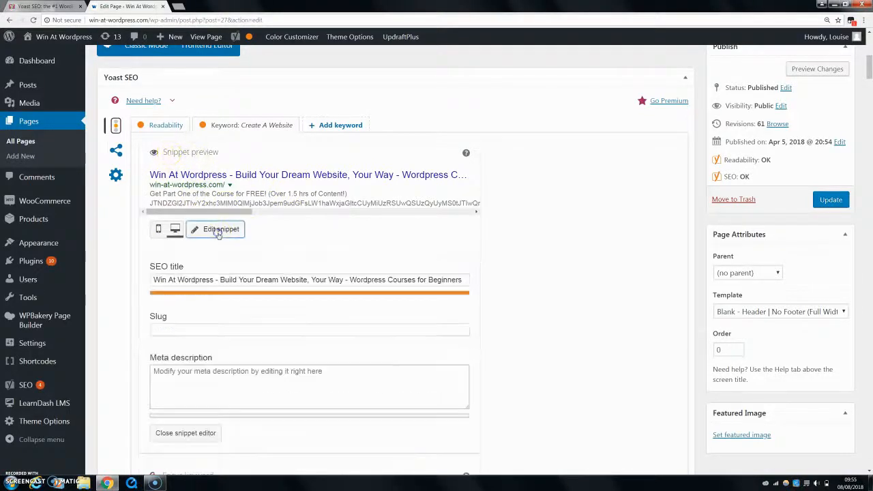
{"action": "left_click", "coordinate": [150, 280]}
{"action": "left_click", "coordinate": [489, 269]}
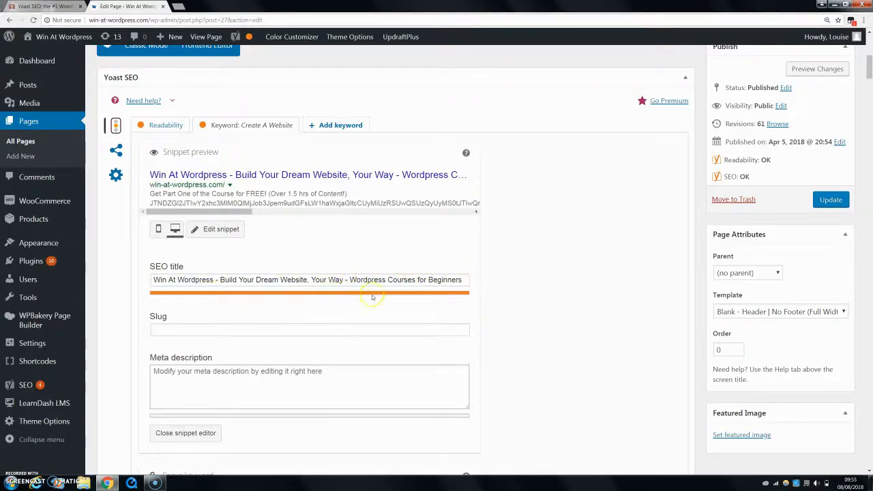
{"action": "left_click", "coordinate": [172, 330]}
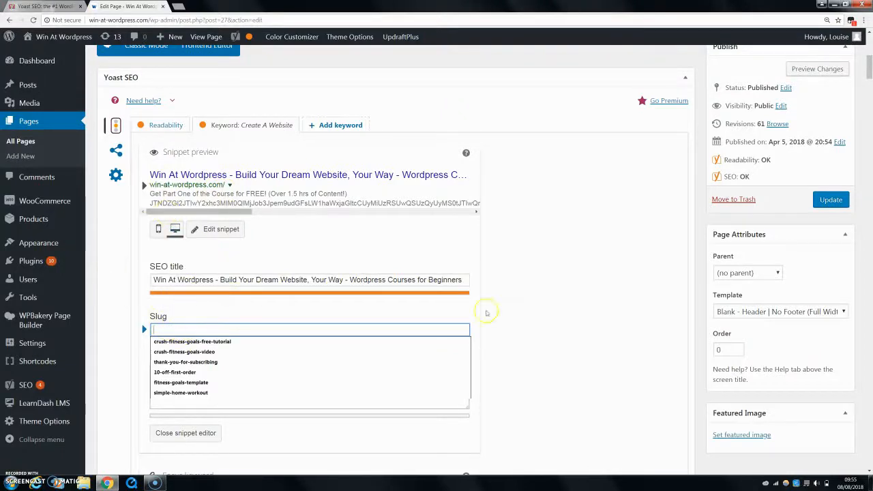
{"action": "left_click", "coordinate": [520, 321]}
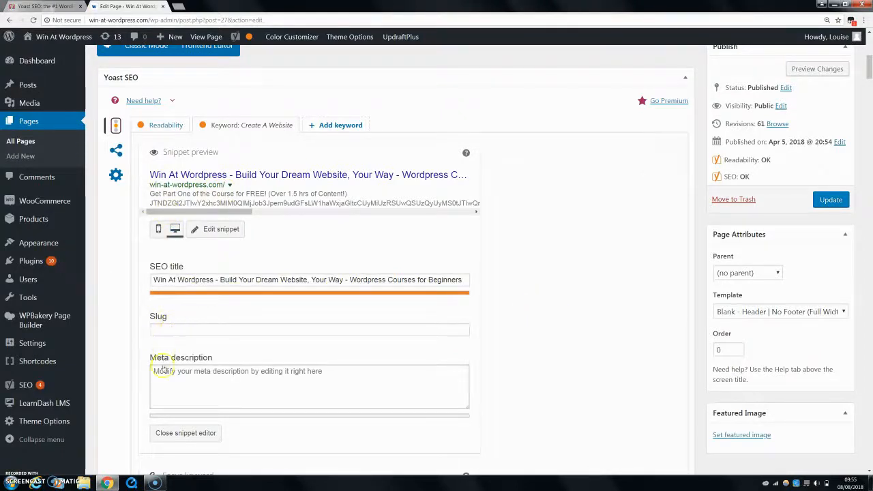
{"action": "left_click", "coordinate": [175, 332]}
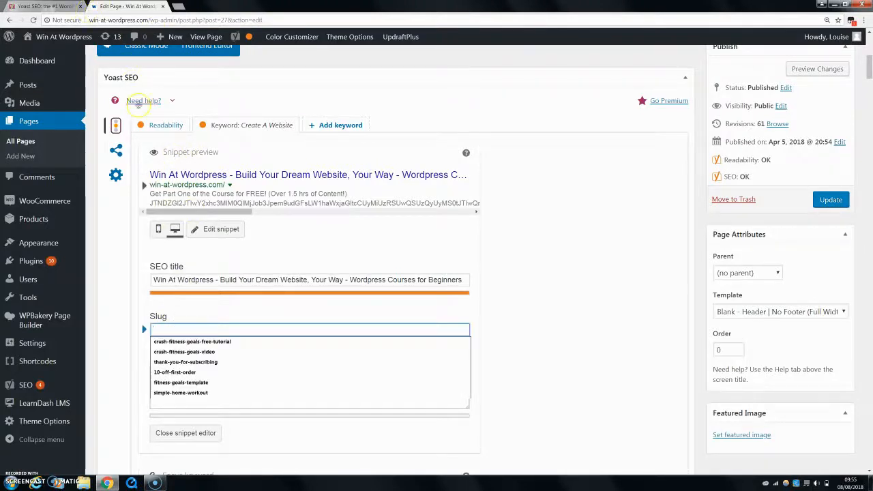
{"action": "left_click", "coordinate": [537, 269]}
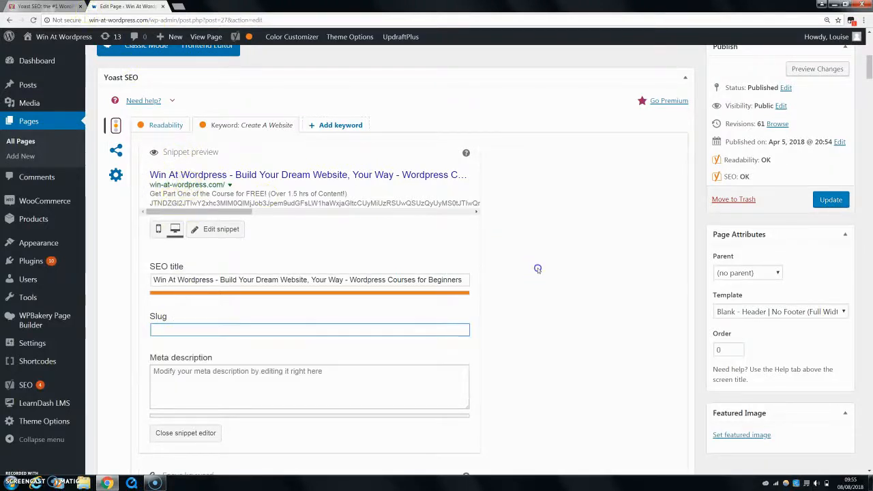
Step: Inspect the meta description alongside the focus keyword, and close the snippet editor
{"action": "left_click", "coordinate": [172, 377]}
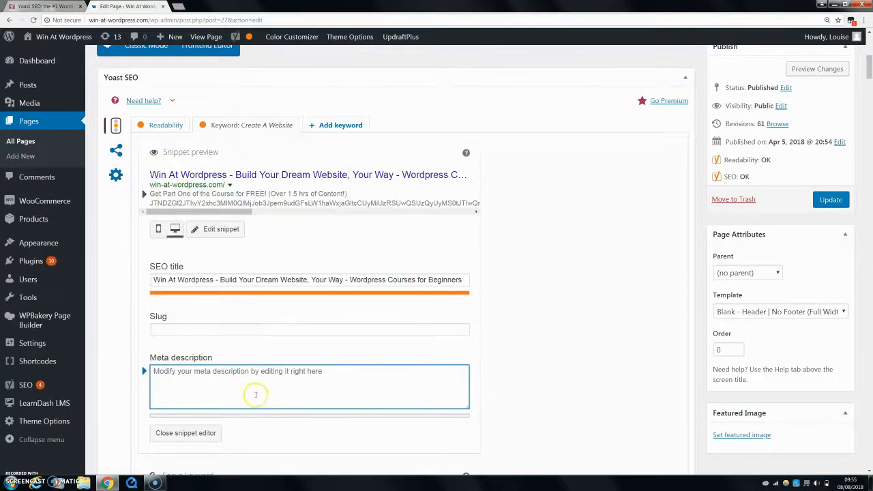
{"action": "scroll", "coordinate": [512, 327], "scroll_direction": "down", "scroll_amount": 4}
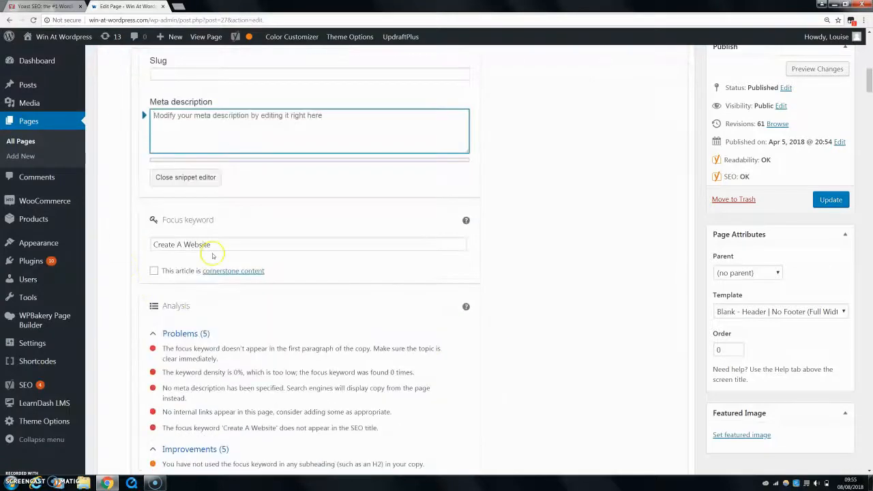
{"action": "scroll", "coordinate": [219, 255], "scroll_direction": "up", "scroll_amount": 3}
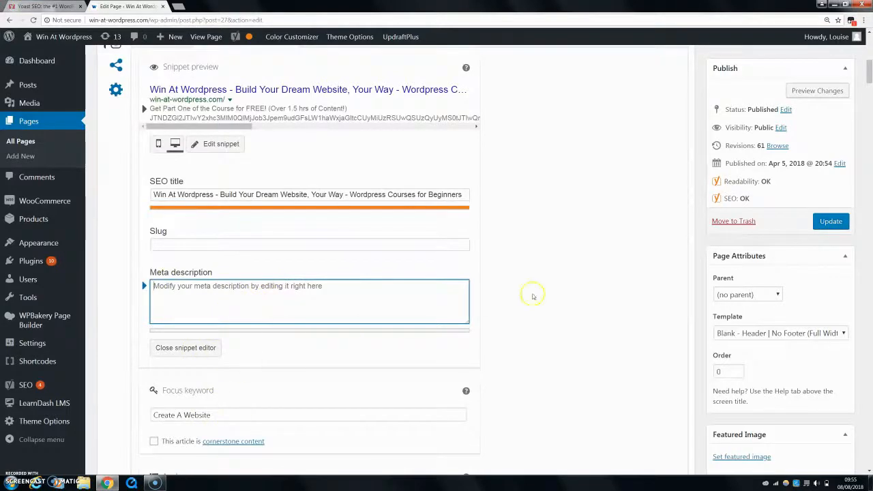
{"action": "left_click", "coordinate": [206, 348]}
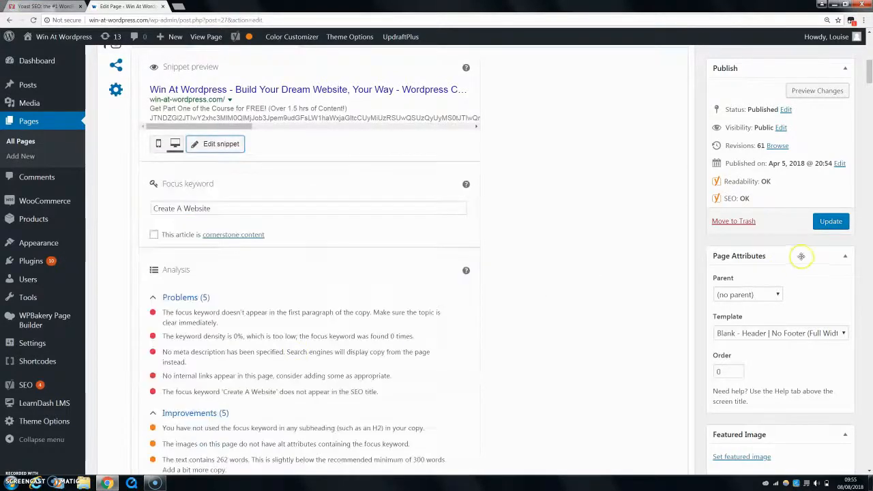
Step: Read through the keyword analysis, covering its problems, improvements, considerations and good results
{"action": "scroll", "coordinate": [518, 208], "scroll_direction": "down", "scroll_amount": 4}
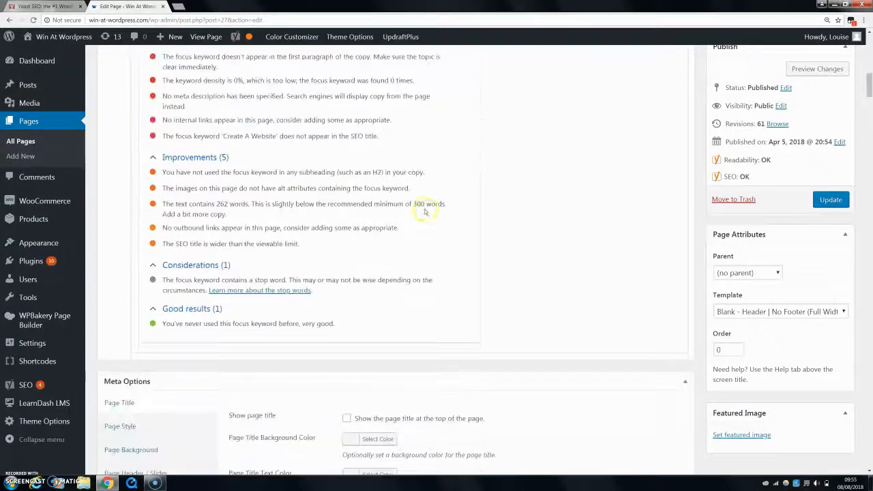
{"action": "scroll", "coordinate": [253, 185], "scroll_direction": "up", "scroll_amount": 2}
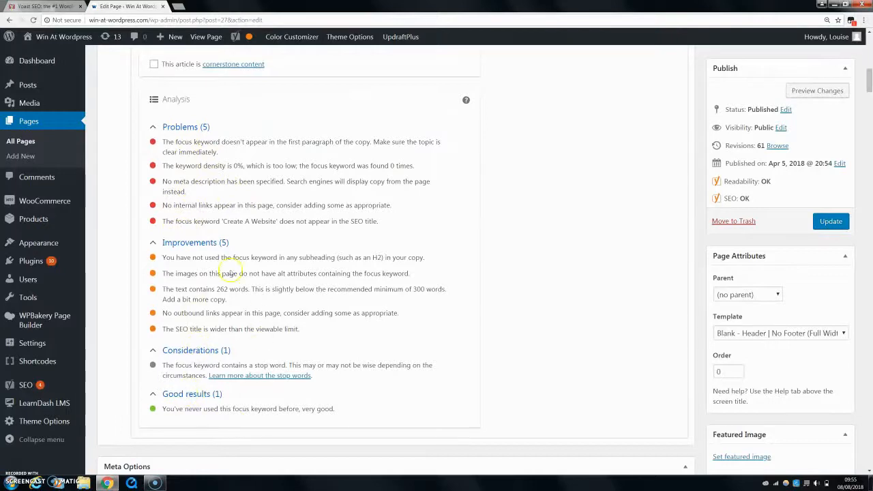
{"action": "scroll", "coordinate": [382, 167], "scroll_direction": "up", "scroll_amount": 6}
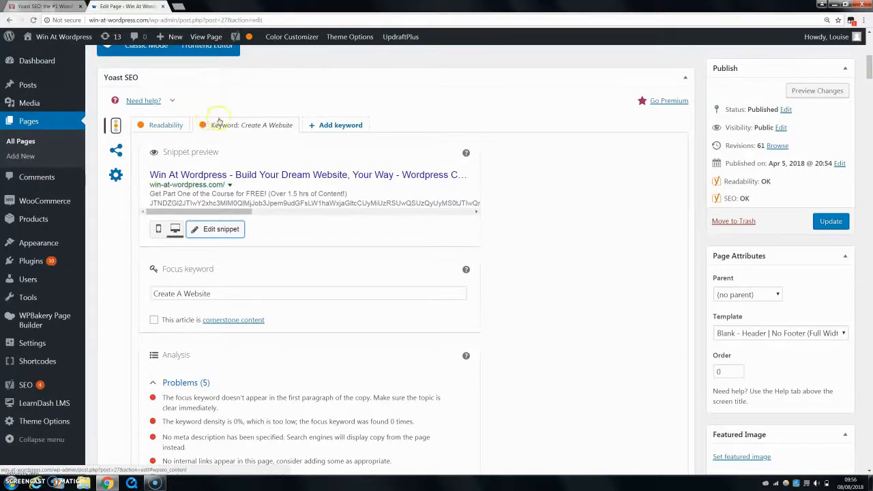
{"action": "scroll", "coordinate": [227, 277], "scroll_direction": "down", "scroll_amount": 3}
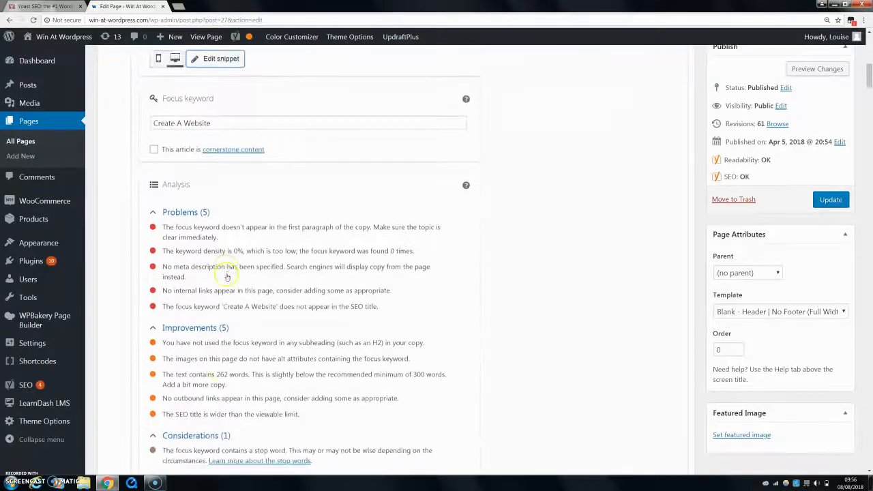
{"action": "scroll", "coordinate": [227, 276], "scroll_direction": "down", "scroll_amount": 2}
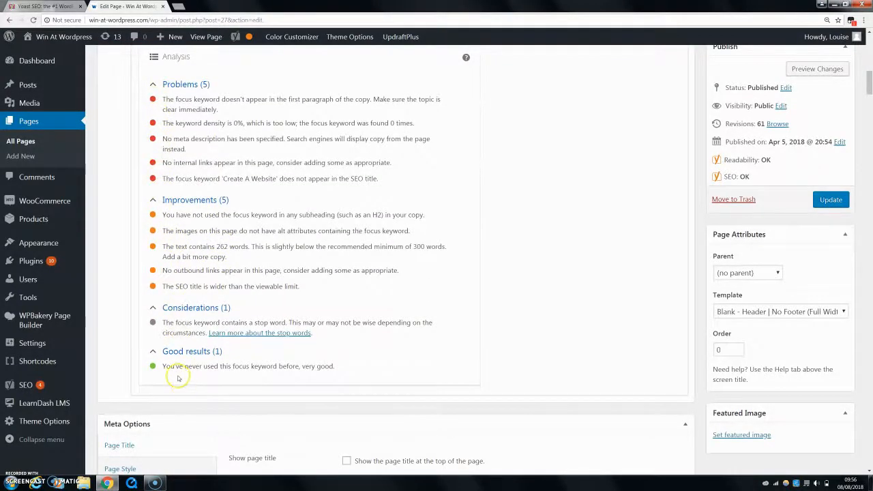
{"action": "scroll", "coordinate": [175, 375], "scroll_direction": "up", "scroll_amount": 1}
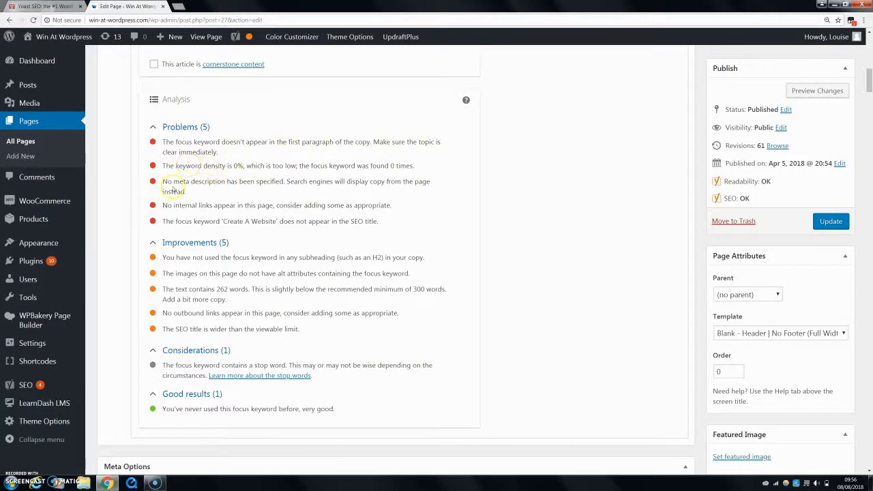
Step: Compare the snippet preview's title and the focus keyword with the problems listed in the analysis
{"action": "scroll", "coordinate": [293, 199], "scroll_direction": "up", "scroll_amount": 4}
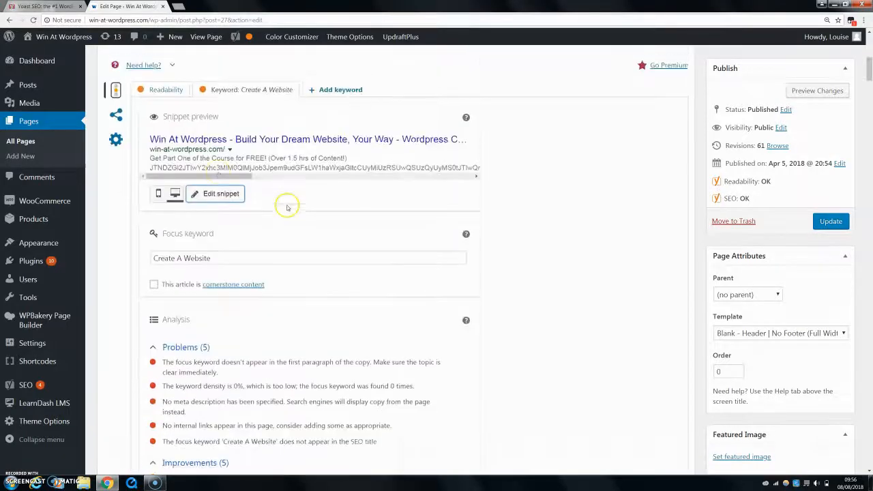
{"action": "scroll", "coordinate": [200, 132], "scroll_direction": "down", "scroll_amount": 3}
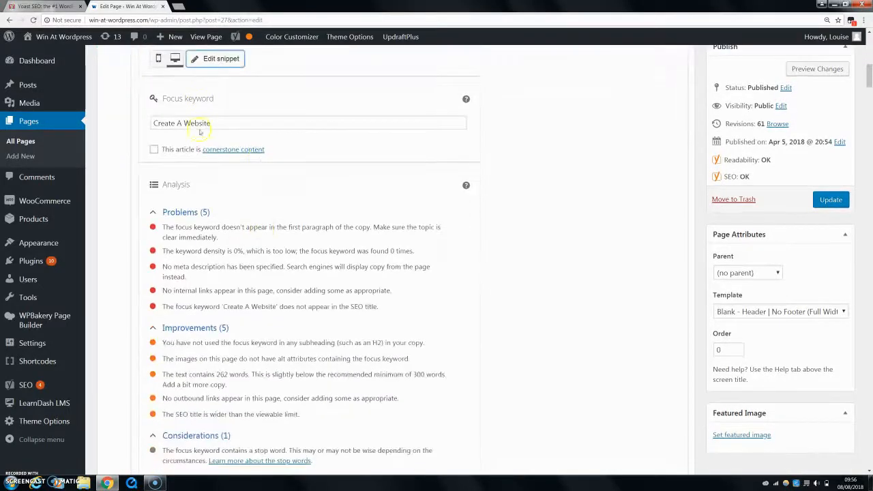
{"action": "scroll", "coordinate": [230, 297], "scroll_direction": "down", "scroll_amount": 1}
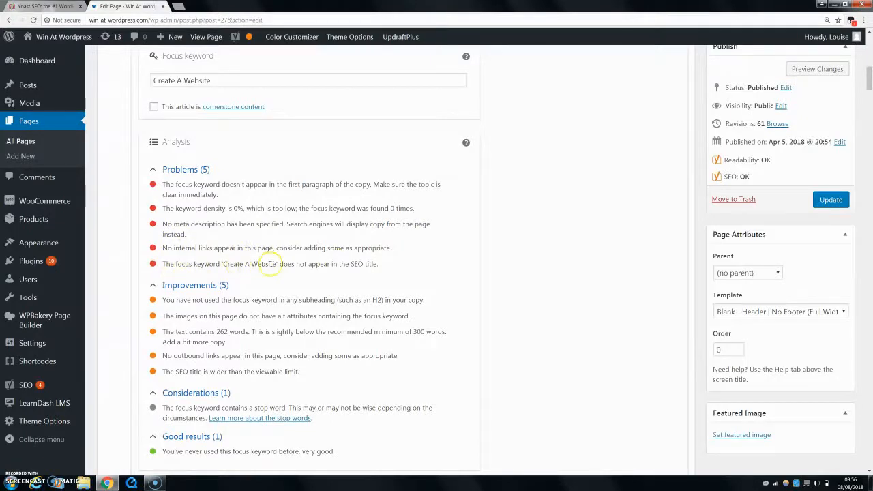
{"action": "scroll", "coordinate": [500, 290], "scroll_direction": "up", "scroll_amount": 3}
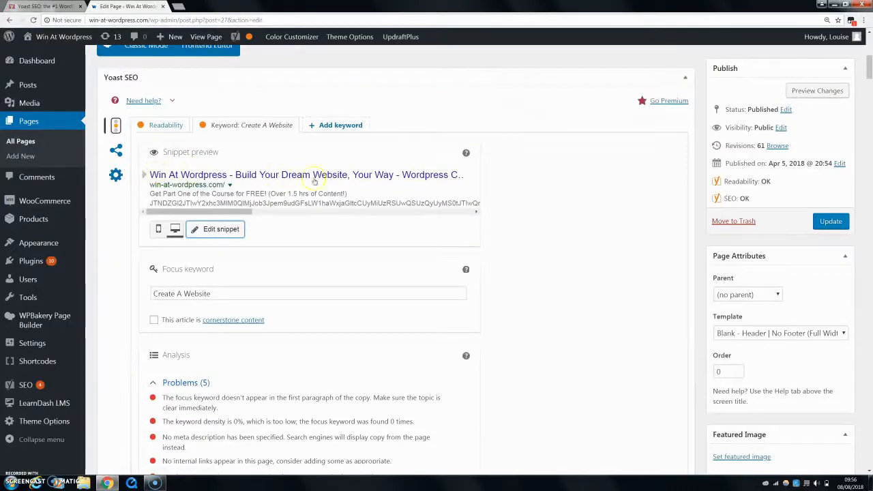
{"action": "scroll", "coordinate": [266, 327], "scroll_direction": "down", "scroll_amount": 3}
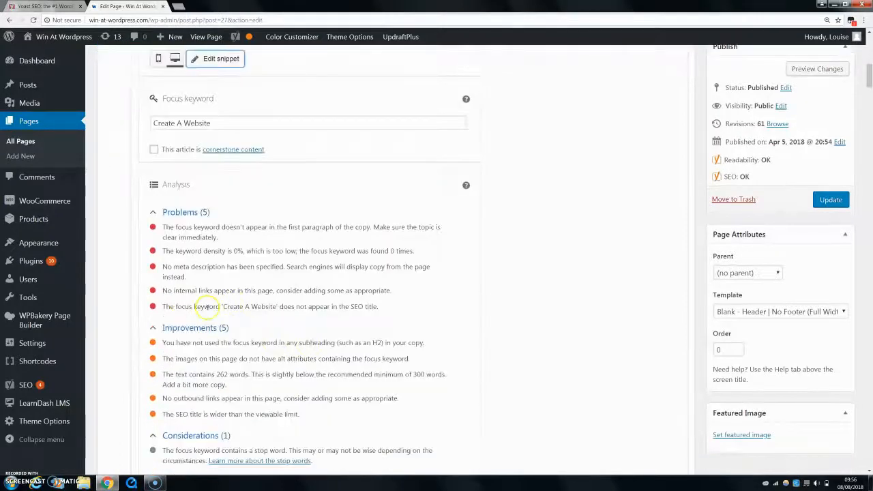
Step: Examine the improvement about using the focus keyword in a subheading such as an H2
{"action": "scroll", "coordinate": [273, 351], "scroll_direction": "down", "scroll_amount": 1}
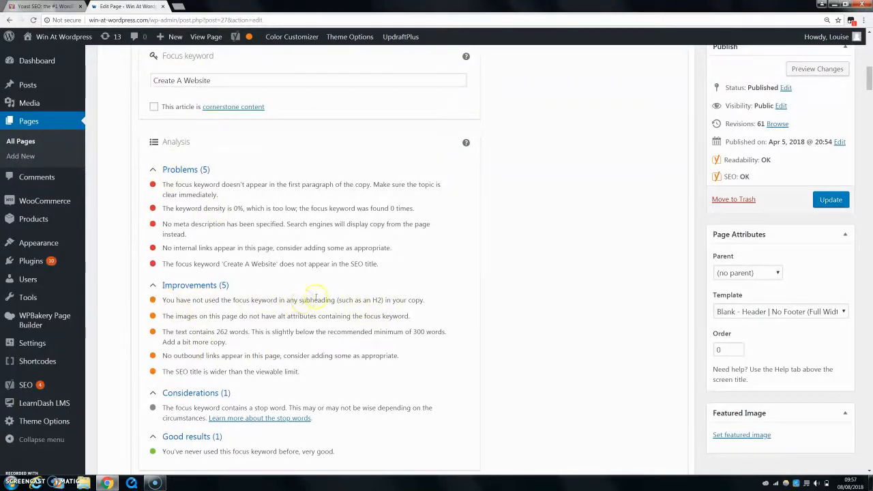
{"action": "double_click", "coordinate": [377, 300]}
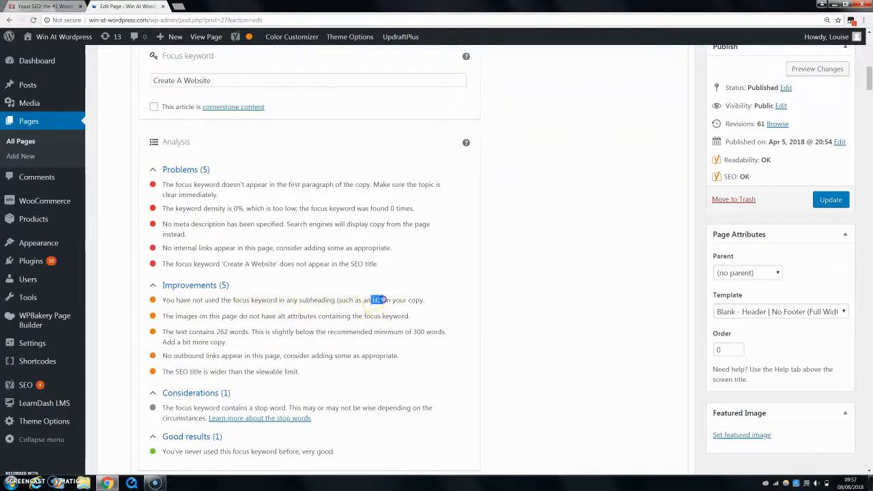
{"action": "left_click", "coordinate": [490, 294]}
{"action": "scroll", "coordinate": [368, 324], "scroll_direction": "up", "scroll_amount": 15}
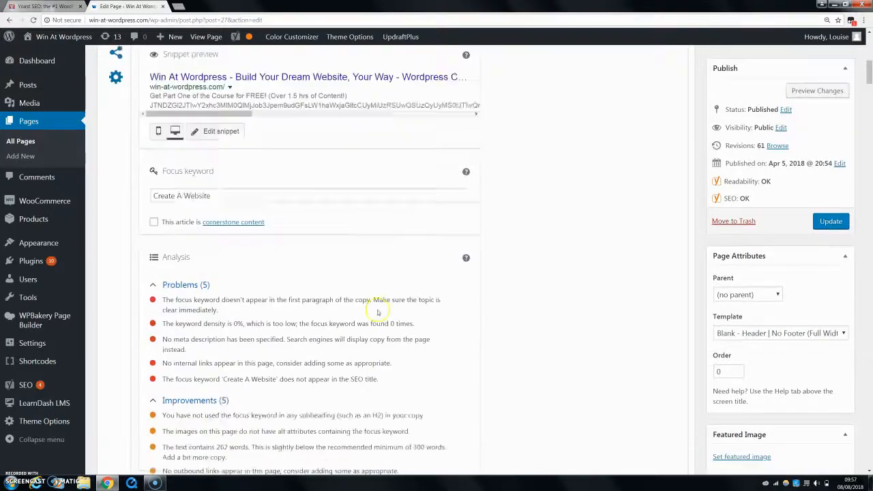
Step: Open the page's Single Image settings, clear its image, and select Better-Transparent-Me.png in the media library
{"action": "scroll", "coordinate": [401, 322], "scroll_direction": "down", "scroll_amount": 20}
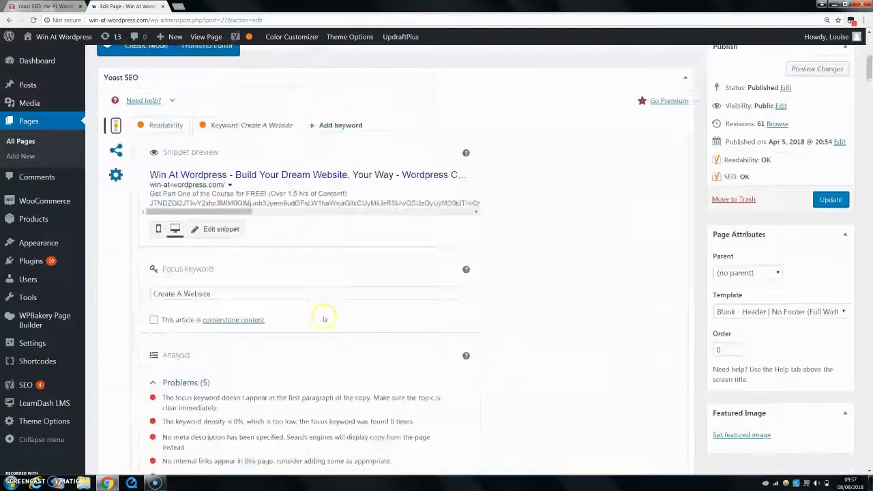
{"action": "scroll", "coordinate": [412, 345], "scroll_direction": "down", "scroll_amount": 15}
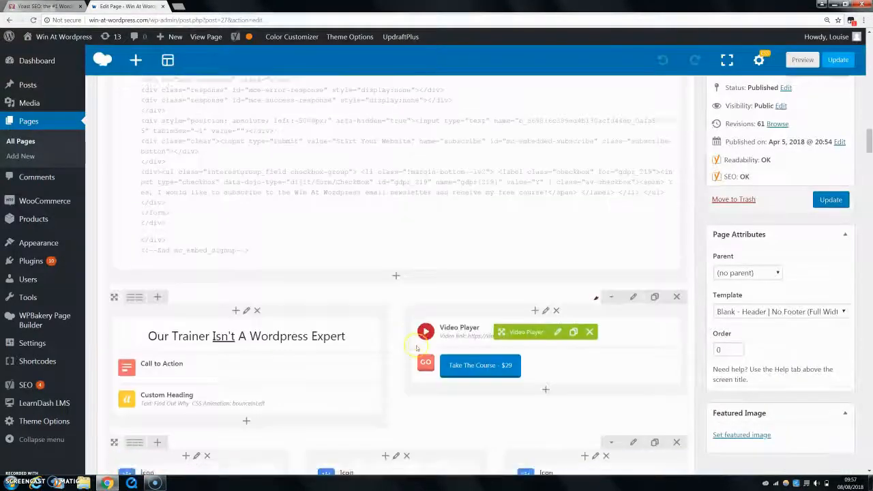
{"action": "scroll", "coordinate": [549, 198], "scroll_direction": "up", "scroll_amount": 2}
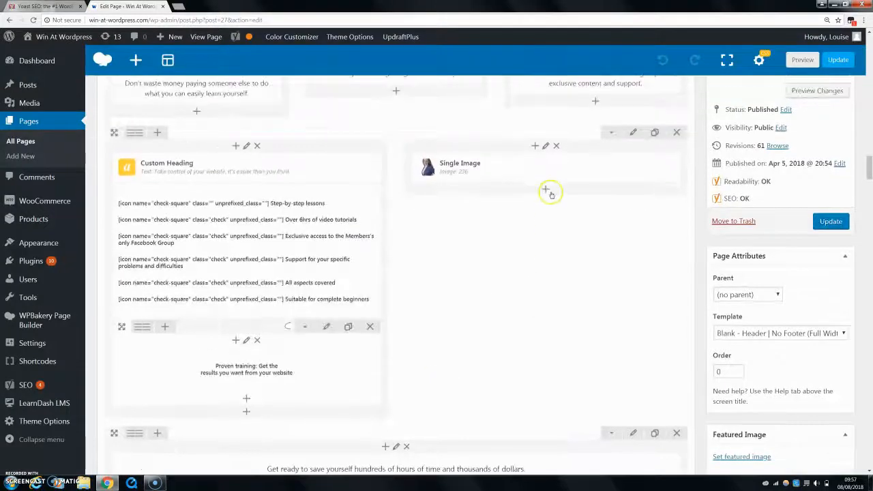
{"action": "left_click", "coordinate": [557, 197]}
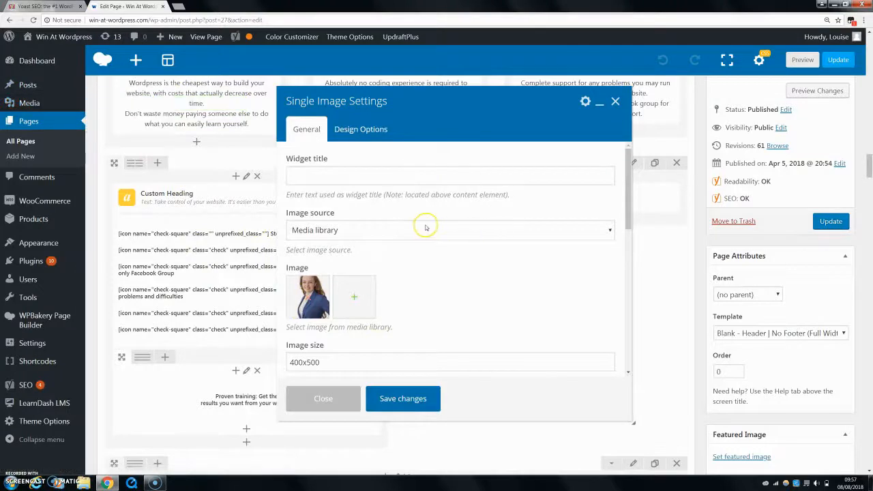
{"action": "scroll", "coordinate": [410, 276], "scroll_direction": "down", "scroll_amount": 1}
{"action": "left_click", "coordinate": [307, 212]}
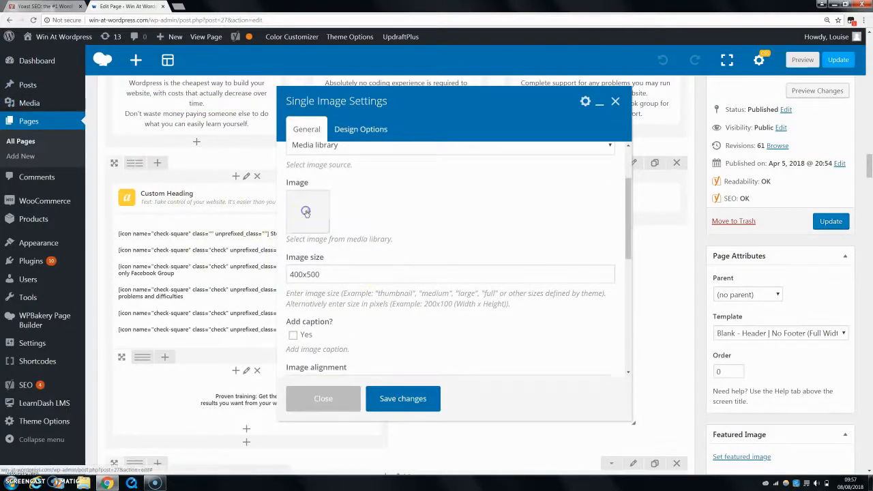
{"action": "left_click", "coordinate": [303, 212]}
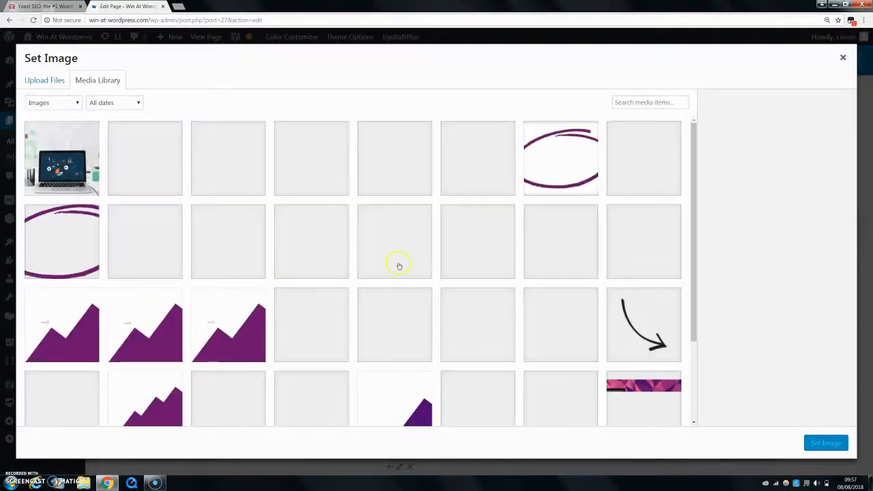
{"action": "left_click", "coordinate": [115, 157]}
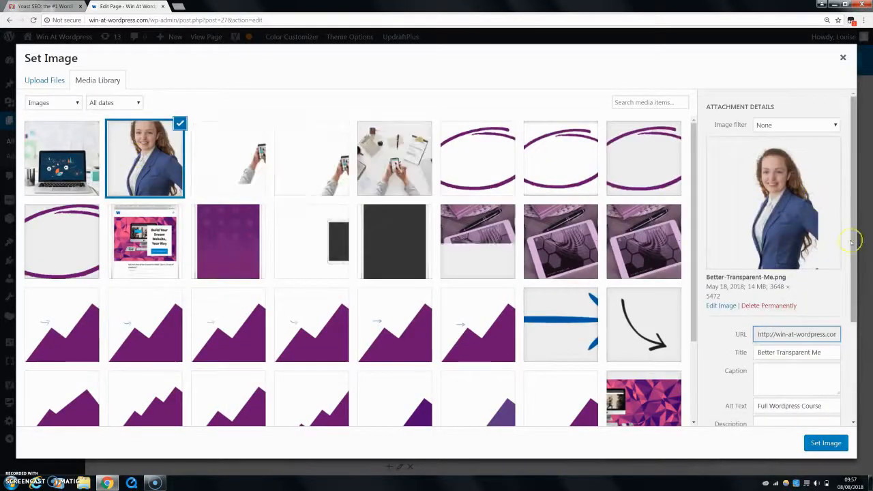
Step: Inspect the image's alt text, set it as the element's image, and close the Single Image settings without saving
{"action": "scroll", "coordinate": [777, 307], "scroll_direction": "down", "scroll_amount": 3}
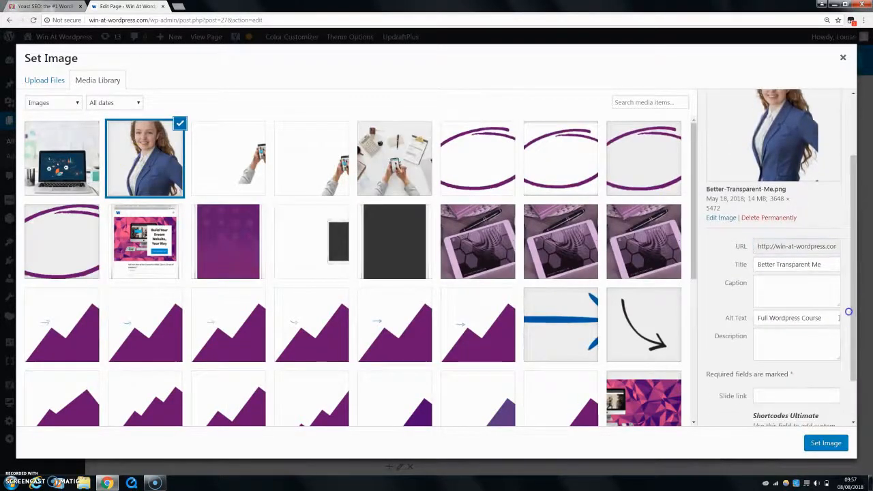
{"action": "left_click_drag", "start_coordinate": [757, 317], "coordinate": [852, 313]}
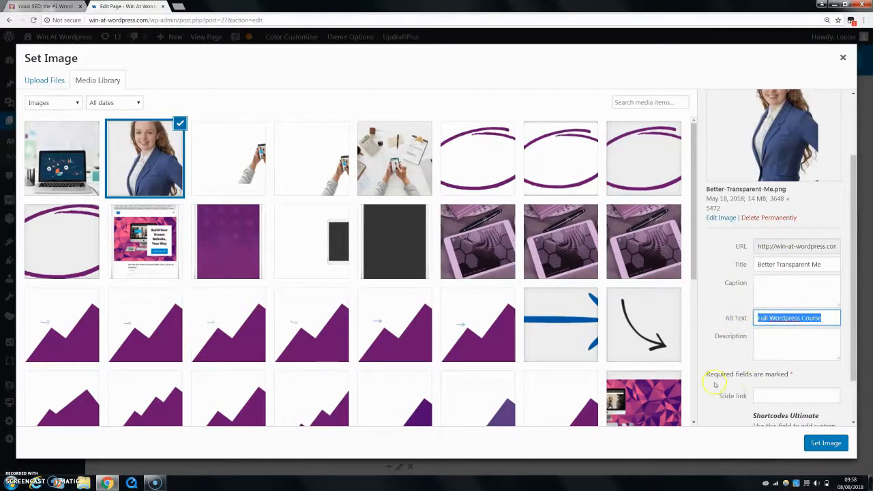
{"action": "left_click", "coordinate": [734, 396]}
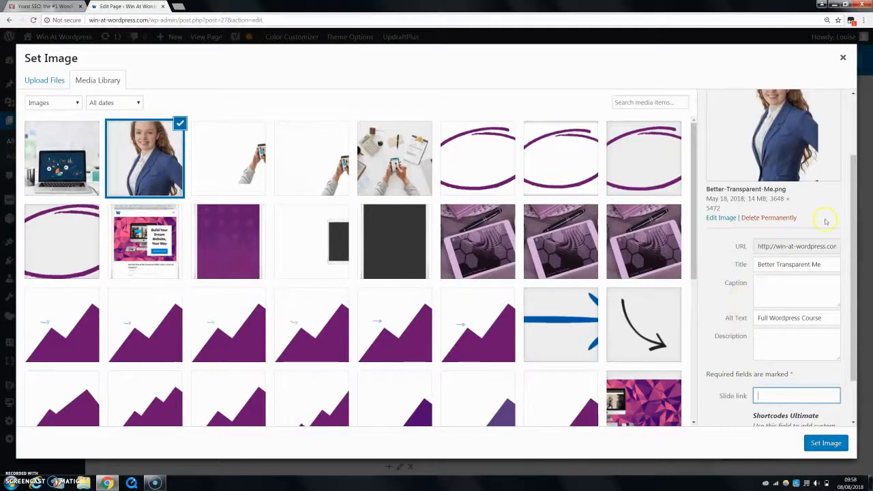
{"action": "left_click", "coordinate": [826, 444]}
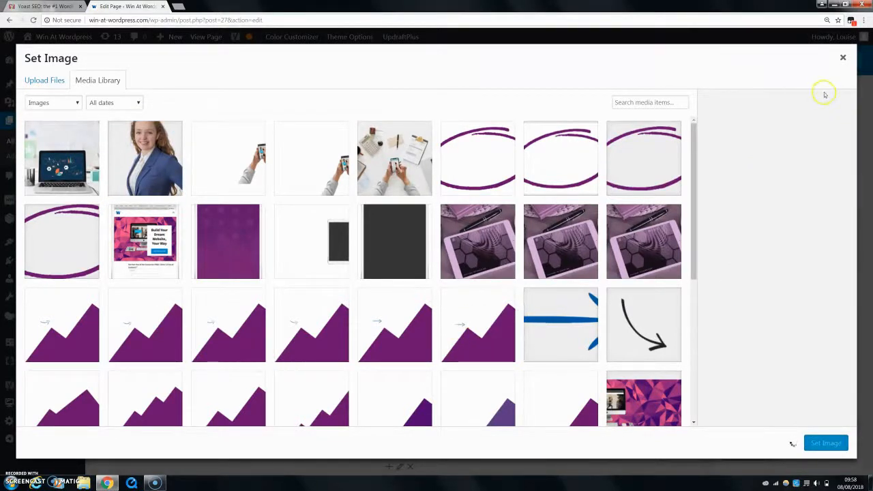
{"action": "left_click", "coordinate": [843, 57]}
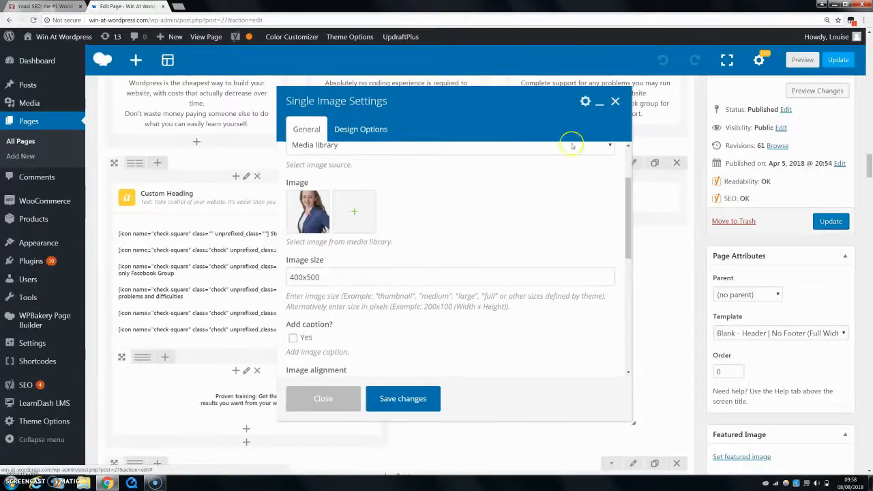
{"action": "left_click", "coordinate": [615, 100]}
Step: Return to the Yoast SEO analysis and compare the SEO title width improvement with the title in the snippet preview
{"action": "scroll", "coordinate": [341, 167], "scroll_direction": "up", "scroll_amount": 15}
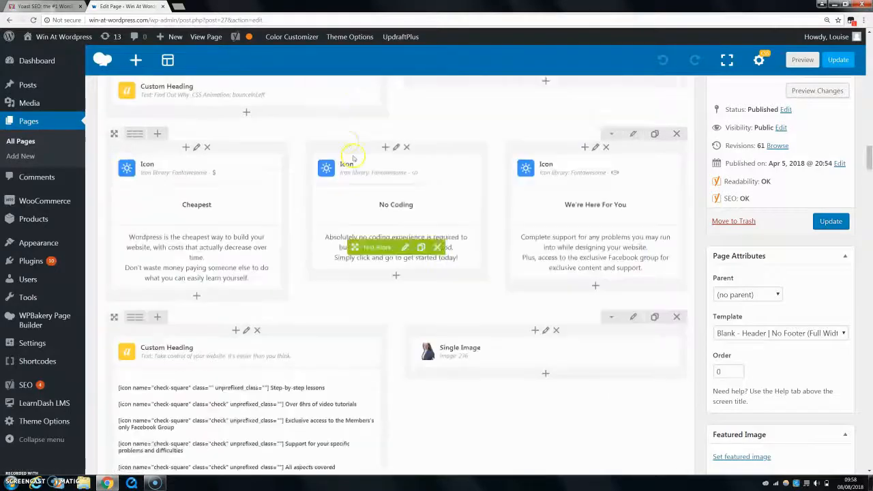
{"action": "scroll", "coordinate": [332, 176], "scroll_direction": "up", "scroll_amount": 6}
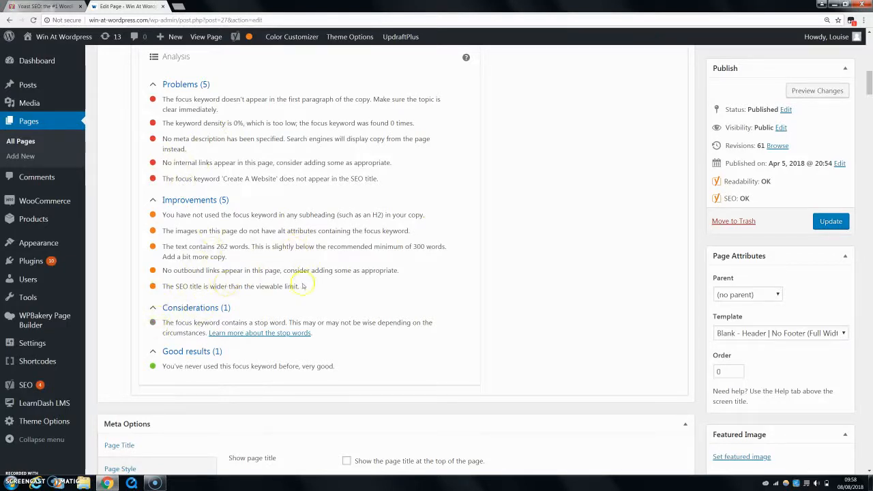
{"action": "scroll", "coordinate": [303, 286], "scroll_direction": "up", "scroll_amount": 5}
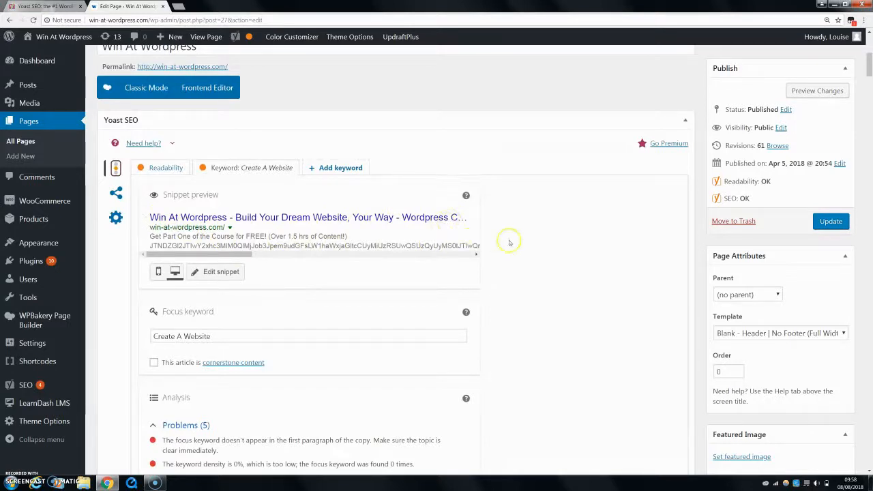
{"action": "scroll", "coordinate": [403, 272], "scroll_direction": "down", "scroll_amount": 1}
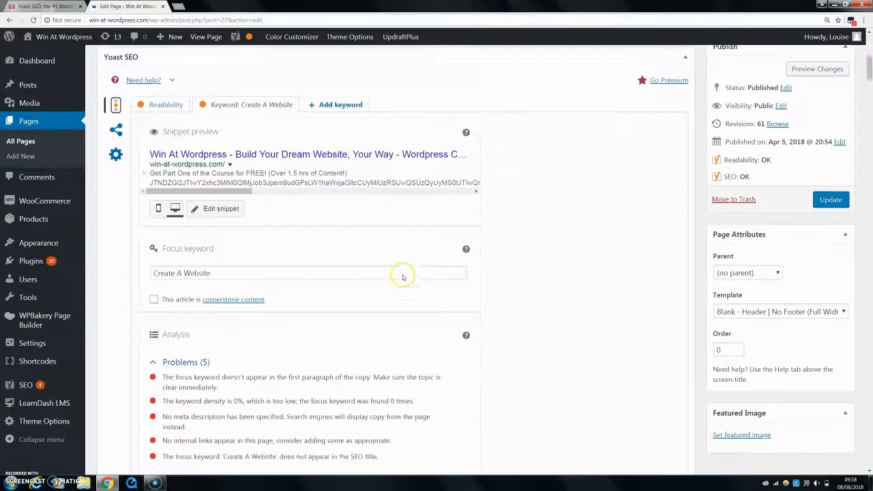
{"action": "scroll", "coordinate": [402, 277], "scroll_direction": "down", "scroll_amount": 1}
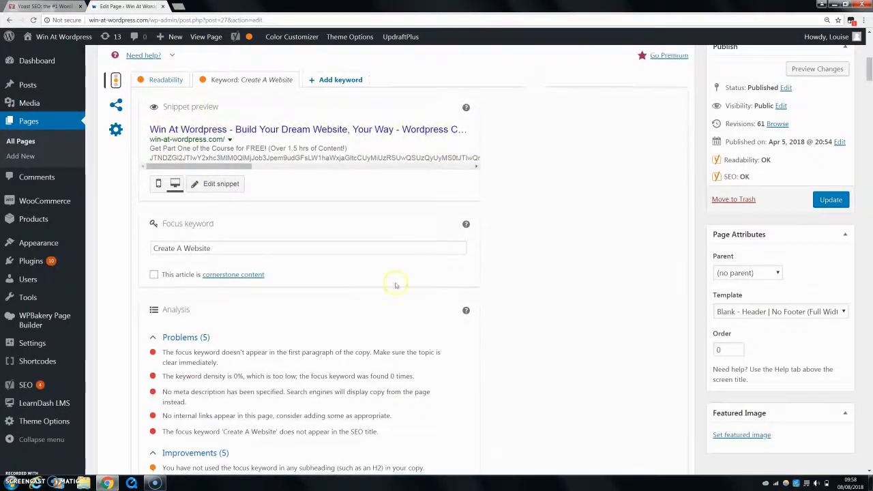
Step: Review the outbound links improvement, the stop word consideration and the good results against the focus keyword
{"action": "scroll", "coordinate": [314, 350], "scroll_direction": "down", "scroll_amount": 3}
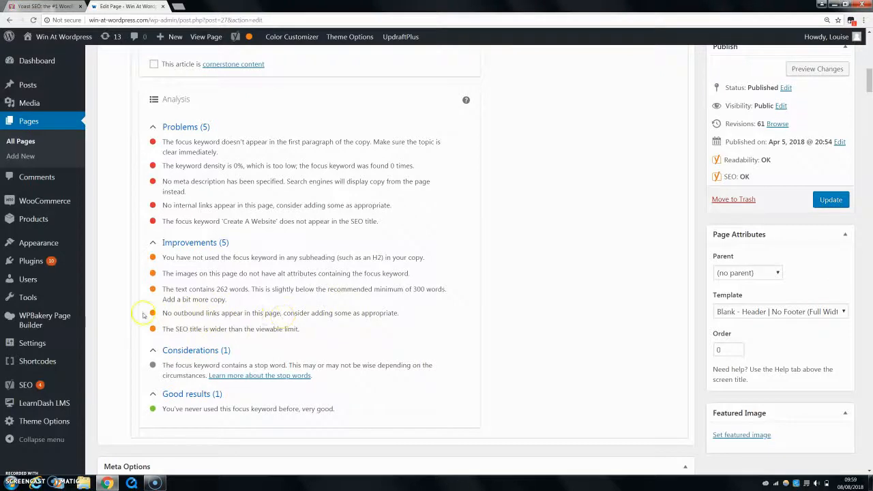
{"action": "scroll", "coordinate": [152, 347], "scroll_direction": "down", "scroll_amount": 1}
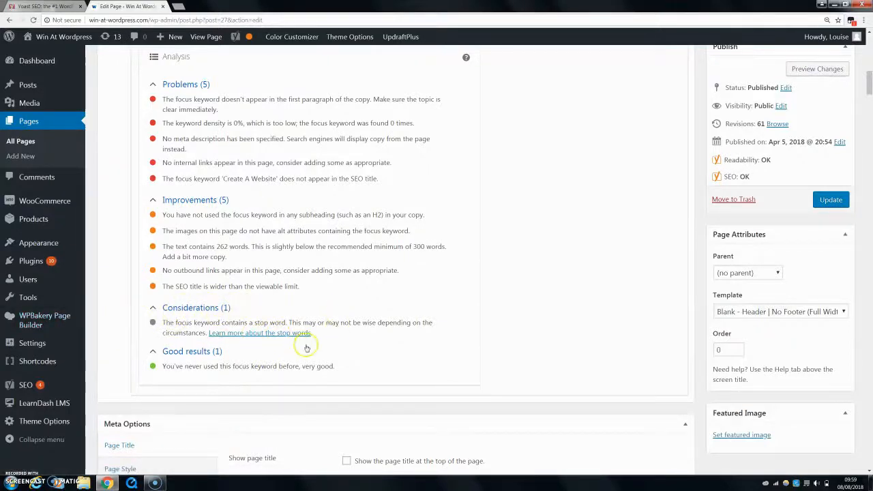
{"action": "scroll", "coordinate": [328, 339], "scroll_direction": "up", "scroll_amount": 3}
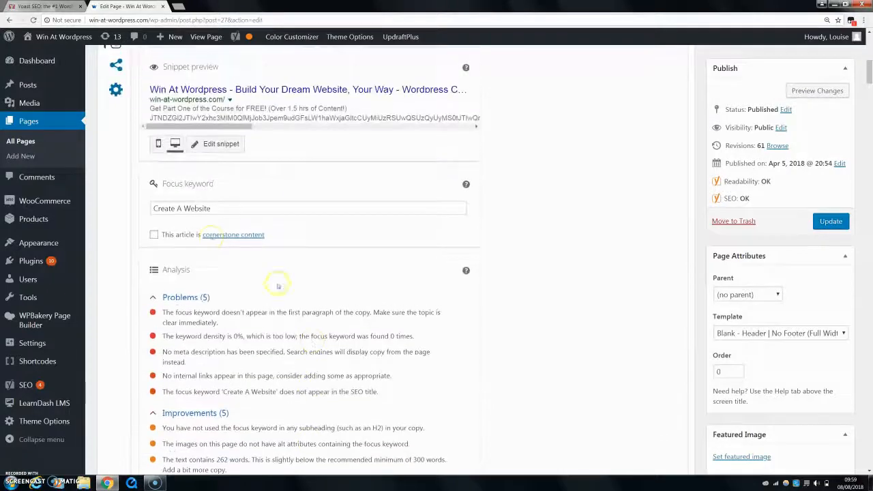
{"action": "scroll", "coordinate": [220, 302], "scroll_direction": "down", "scroll_amount": 4}
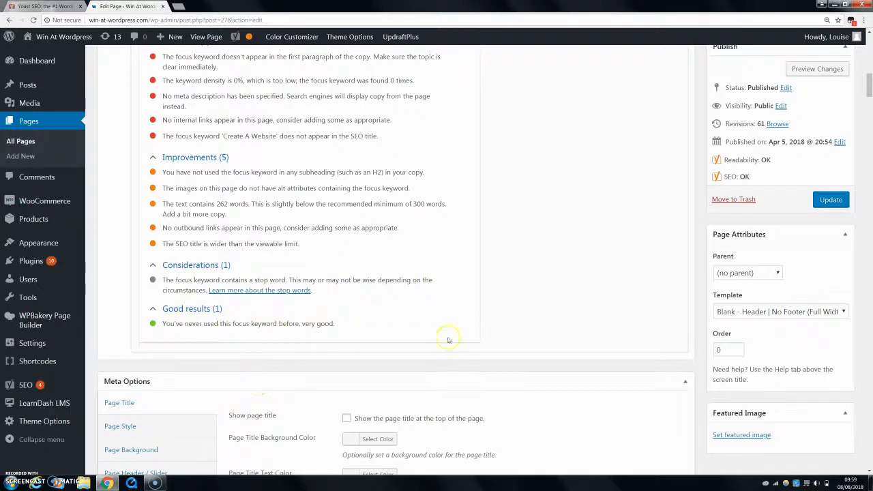
{"action": "scroll", "coordinate": [419, 331], "scroll_direction": "up", "scroll_amount": 3}
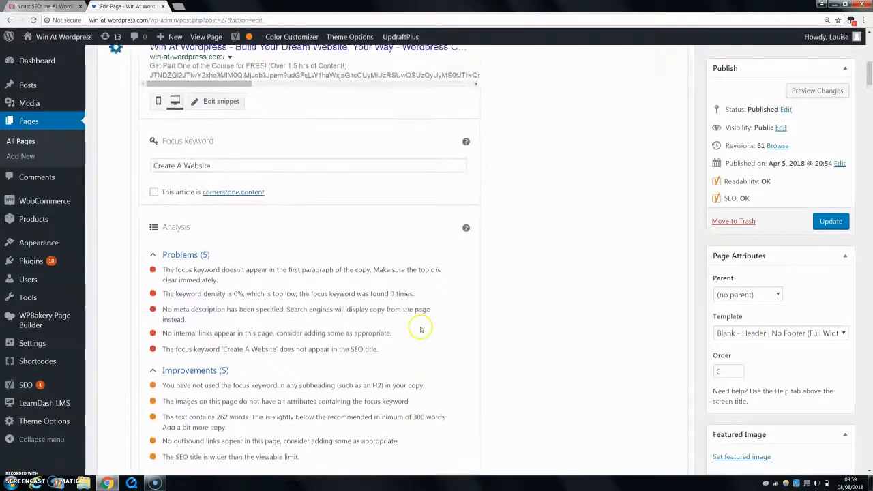
Step: Inspect the page's readability analysis, and return to the analysis for the keyword Create A Website
{"action": "scroll", "coordinate": [421, 329], "scroll_direction": "up", "scroll_amount": 2}
{"action": "left_click", "coordinate": [154, 125]}
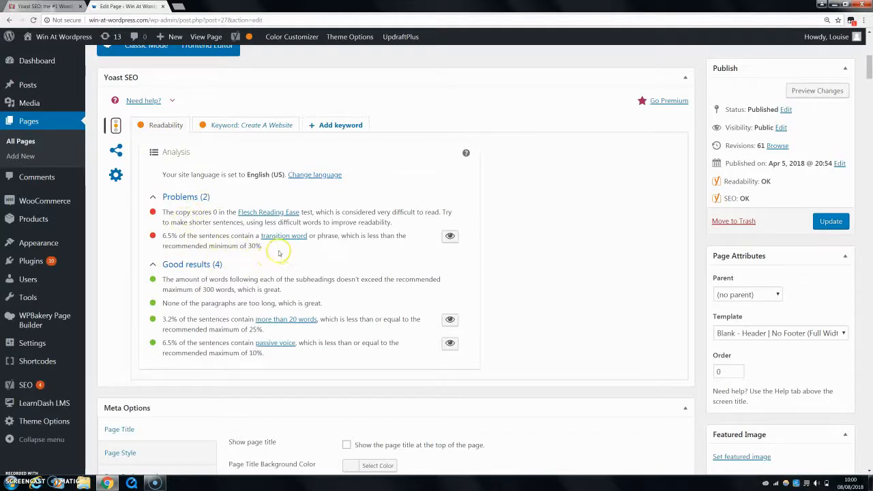
{"action": "left_click", "coordinate": [225, 125]}
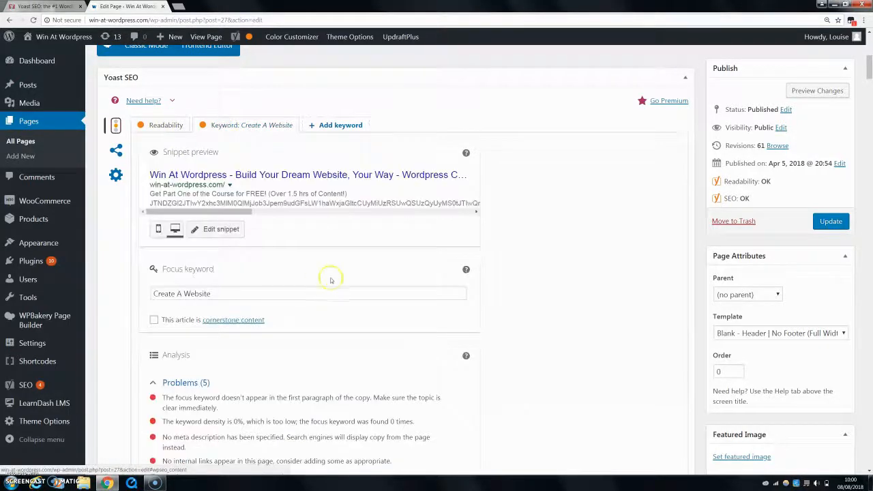
{"action": "scroll", "coordinate": [239, 218], "scroll_direction": "down", "scroll_amount": 1}
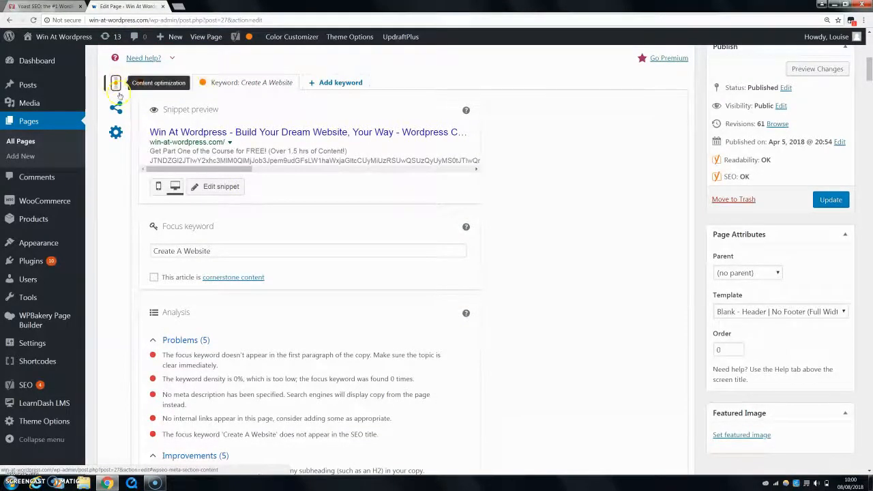
{"action": "scroll", "coordinate": [526, 197], "scroll_direction": "down", "scroll_amount": 3}
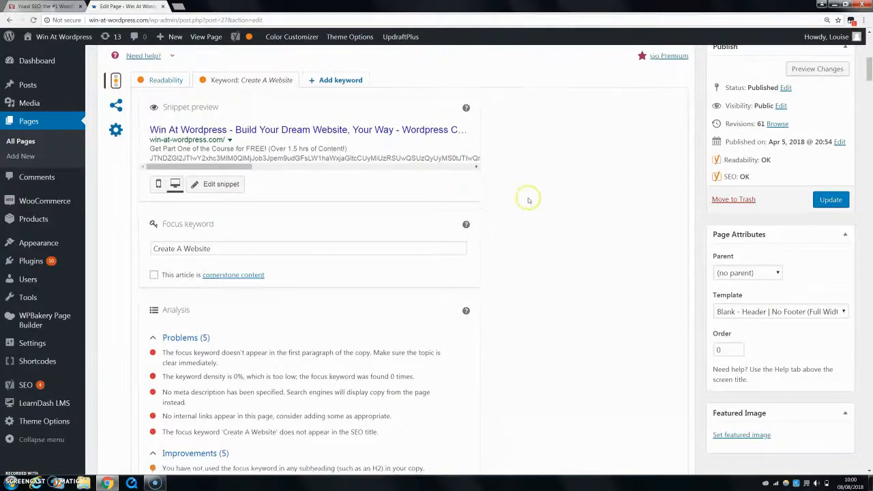